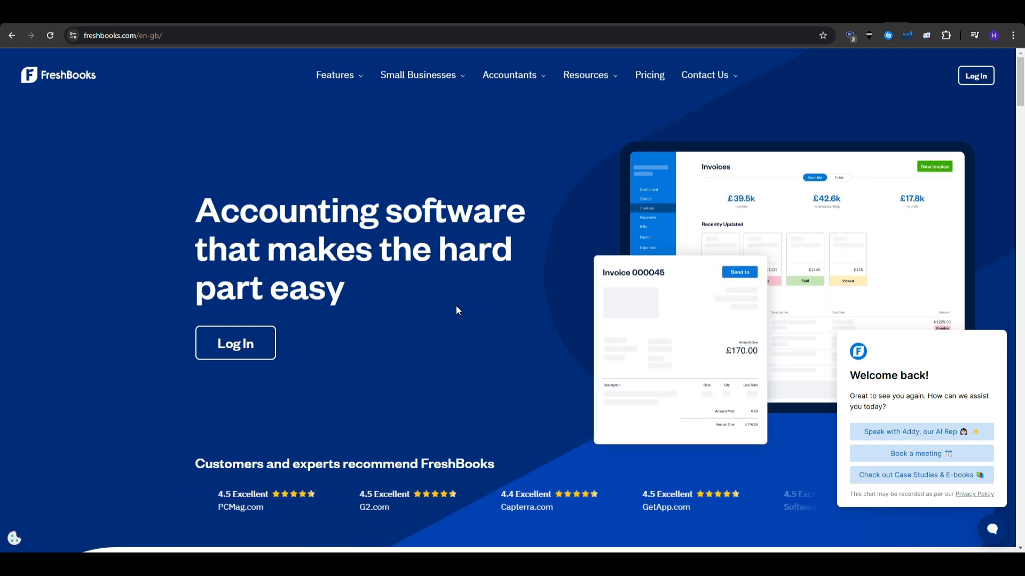
Go through Small Businesses to the Self-Employed Professionals page and scroll to billing and payments.
scroll(456, 307, "down", 8)
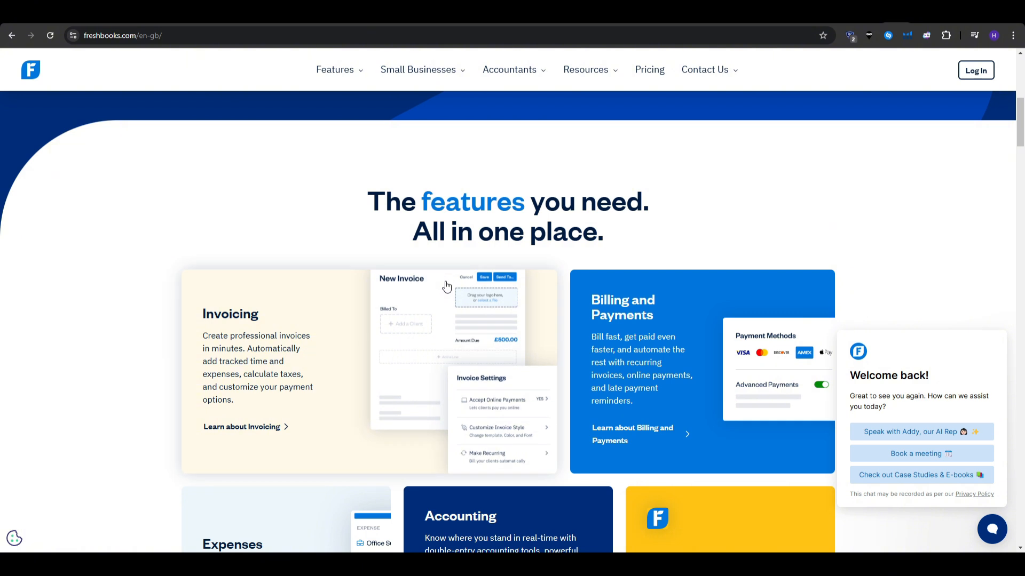
scroll(128, 247, "down", 3)
scroll(128, 246, "down", 2)
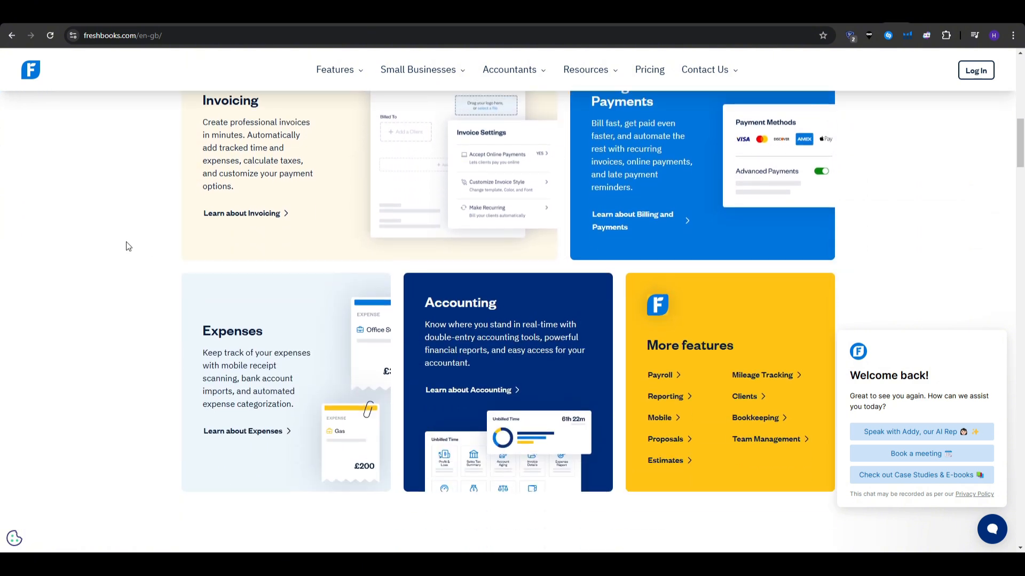
scroll(125, 243, "up", 1)
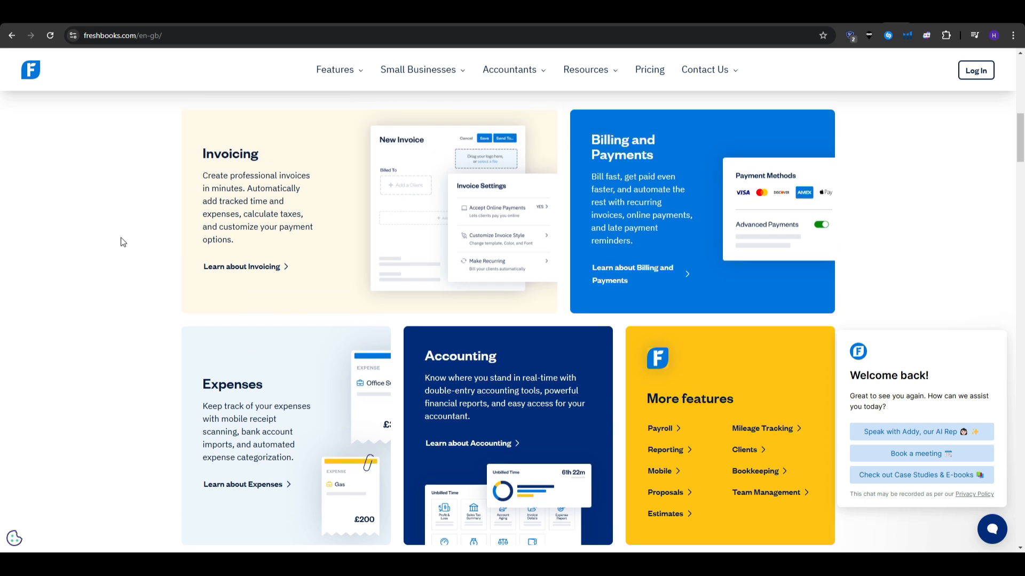
left_click(464, 76)
left_click(465, 75)
mouse_move(464, 75)
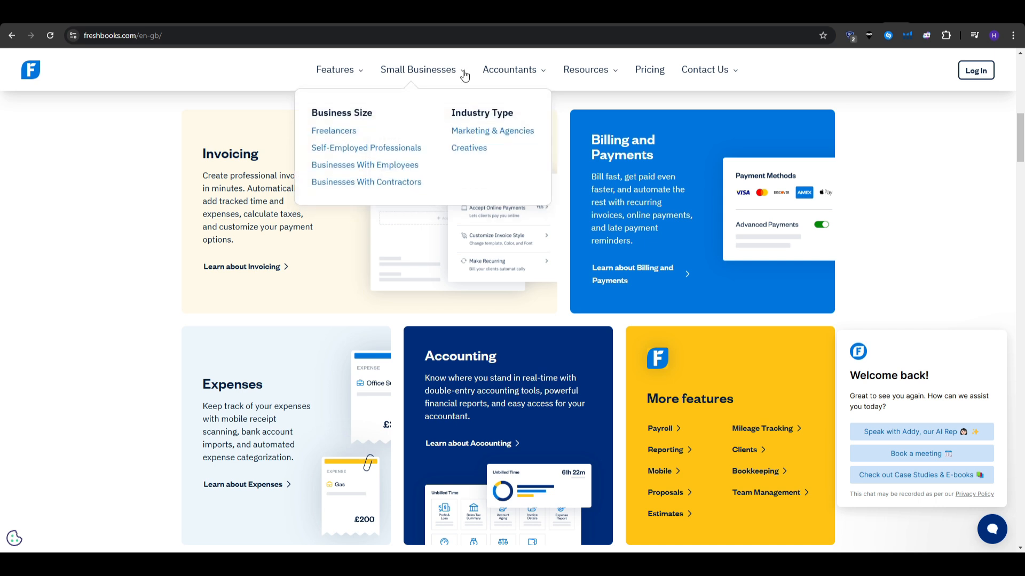
left_click(411, 147)
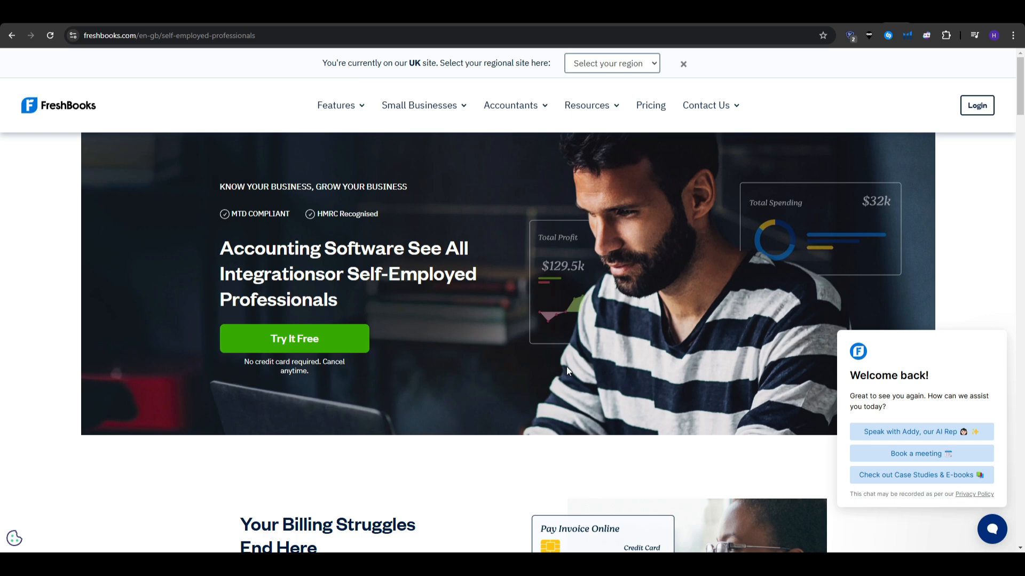
scroll(567, 371, "down", 4)
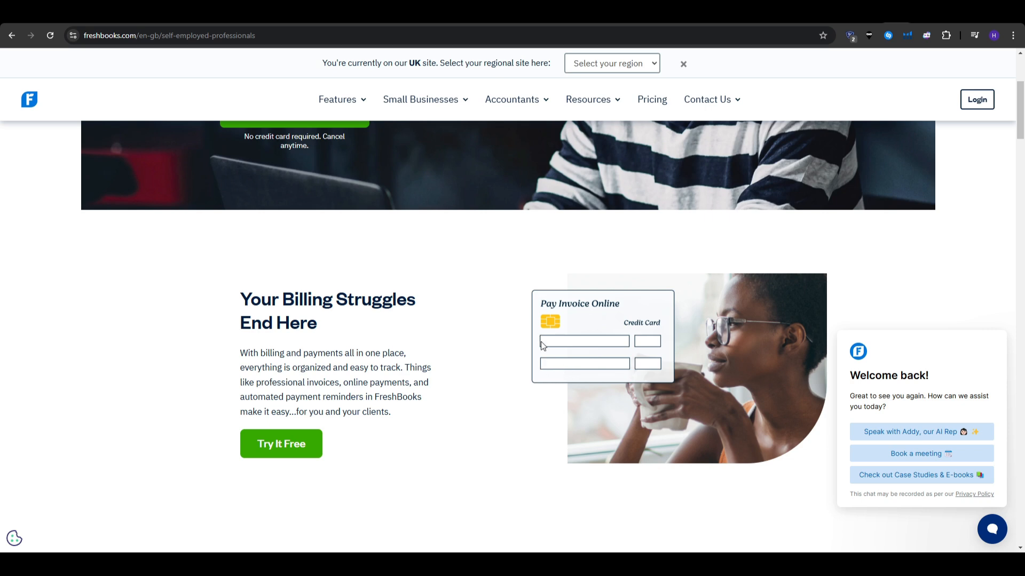
Start a free trial with Google, accept the terms, and complete the profile step.
left_click(295, 448)
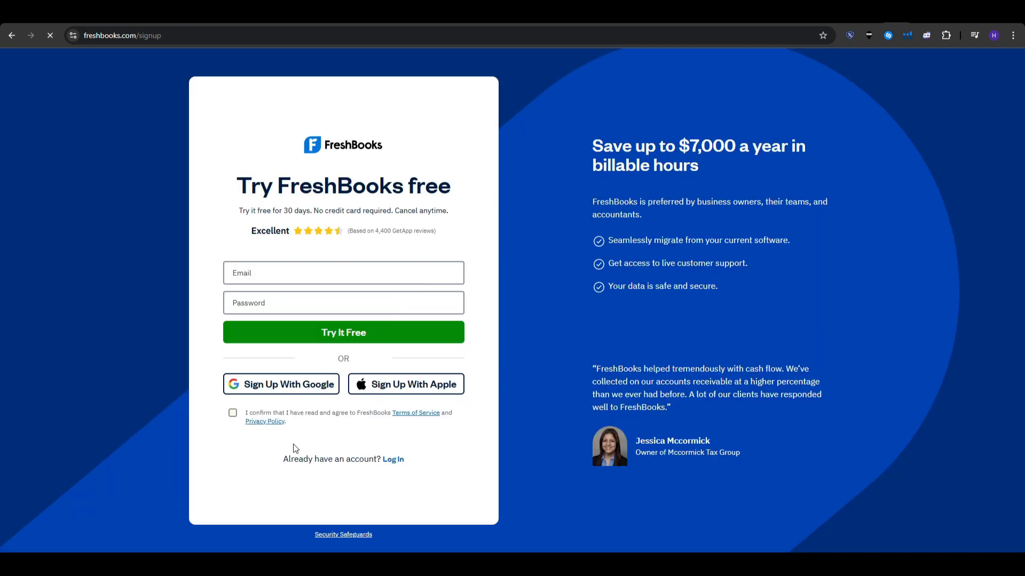
left_click(251, 385)
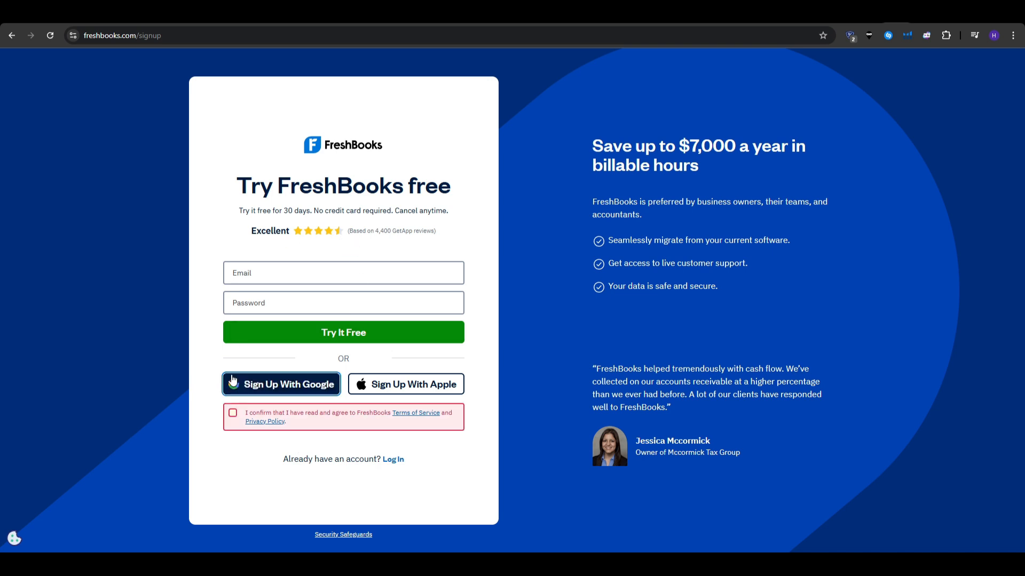
left_click(233, 413)
left_click(248, 395)
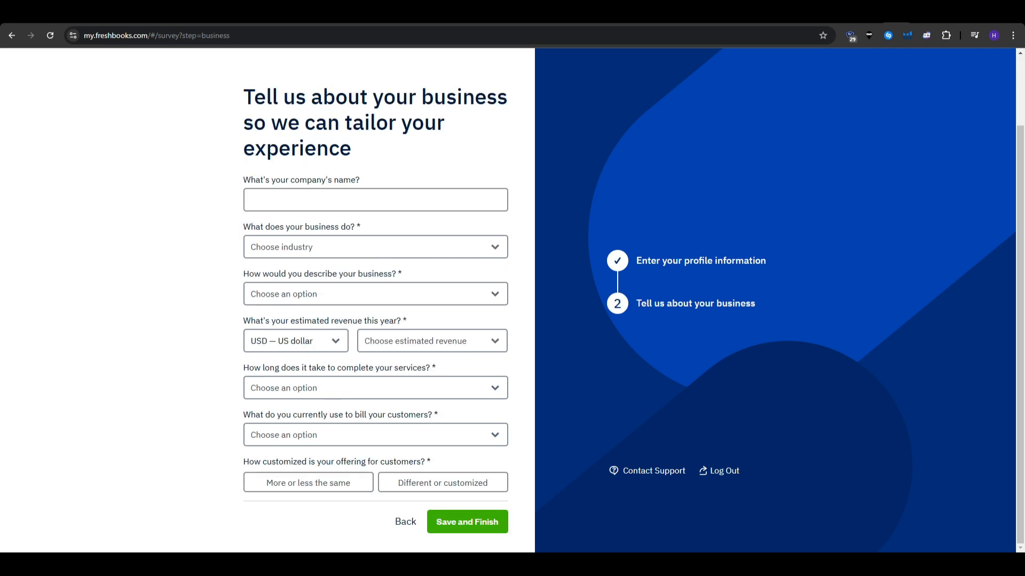
left_click(375, 200)
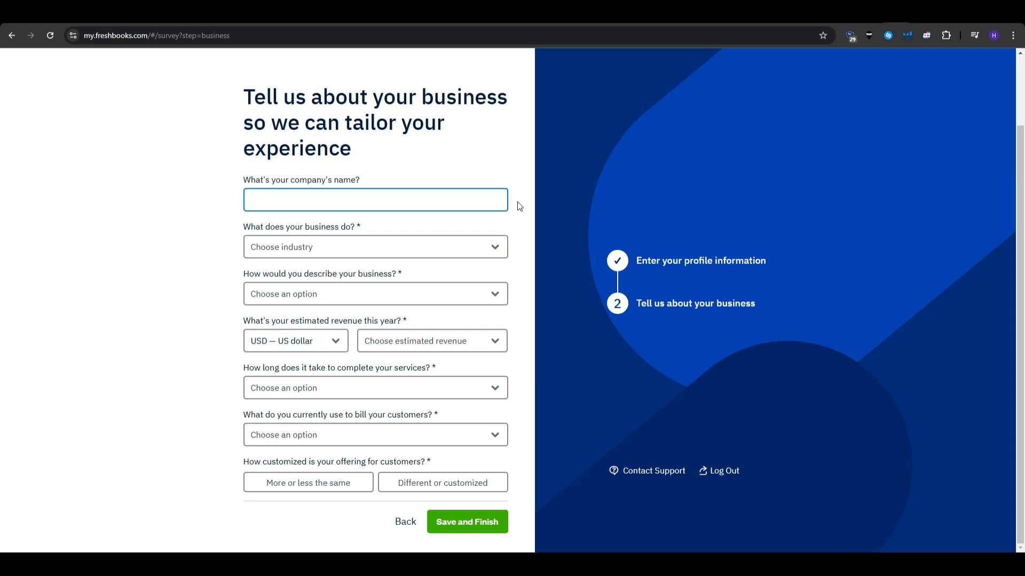
Choose Marketing, Communications & Media as the business industry.
left_click(332, 254)
left_click(596, 295)
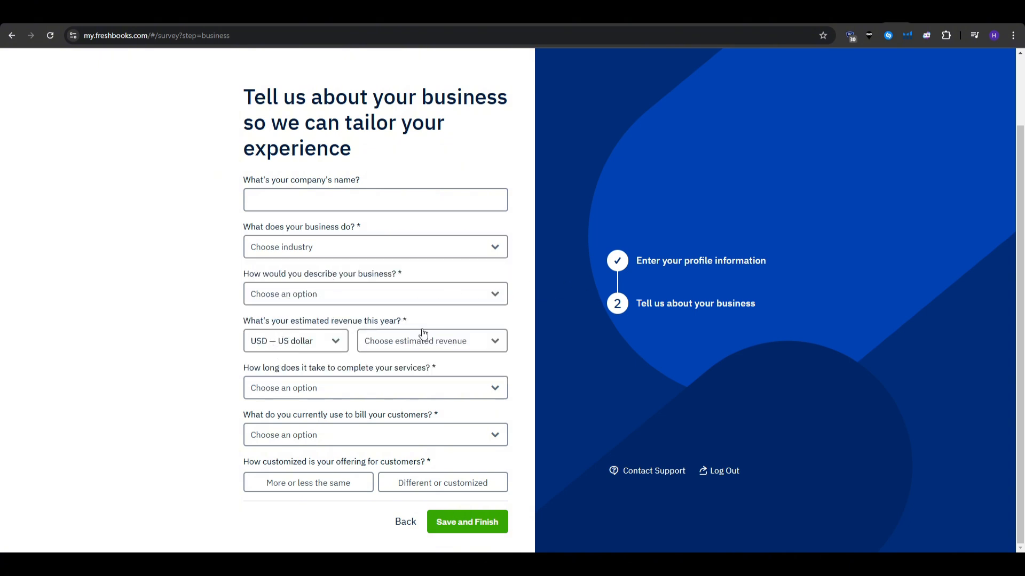
double_click(339, 321)
left_click(339, 321)
left_click(350, 322)
triple_click(361, 367)
left_click(360, 367)
left_click(331, 247)
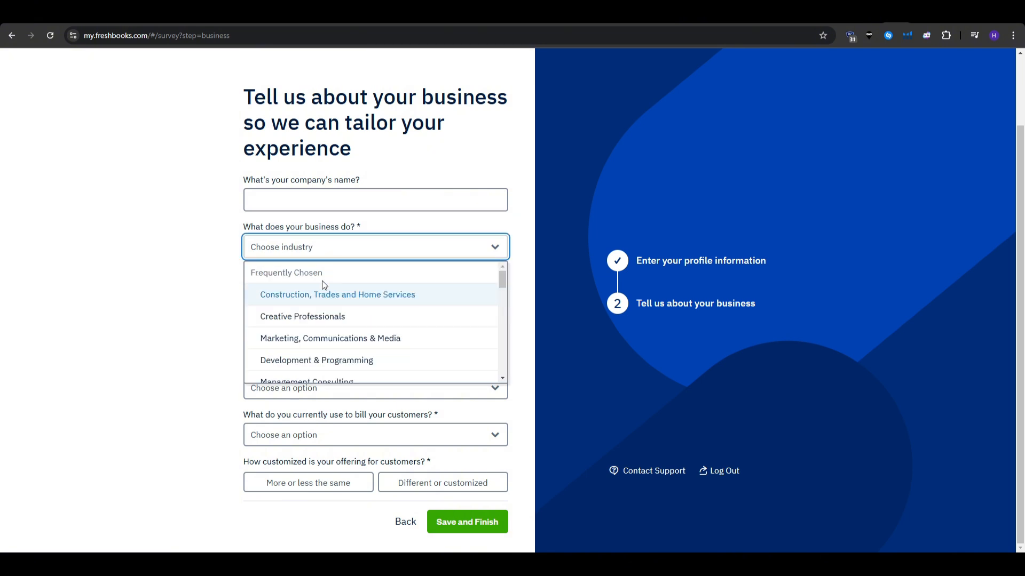
left_click(320, 339)
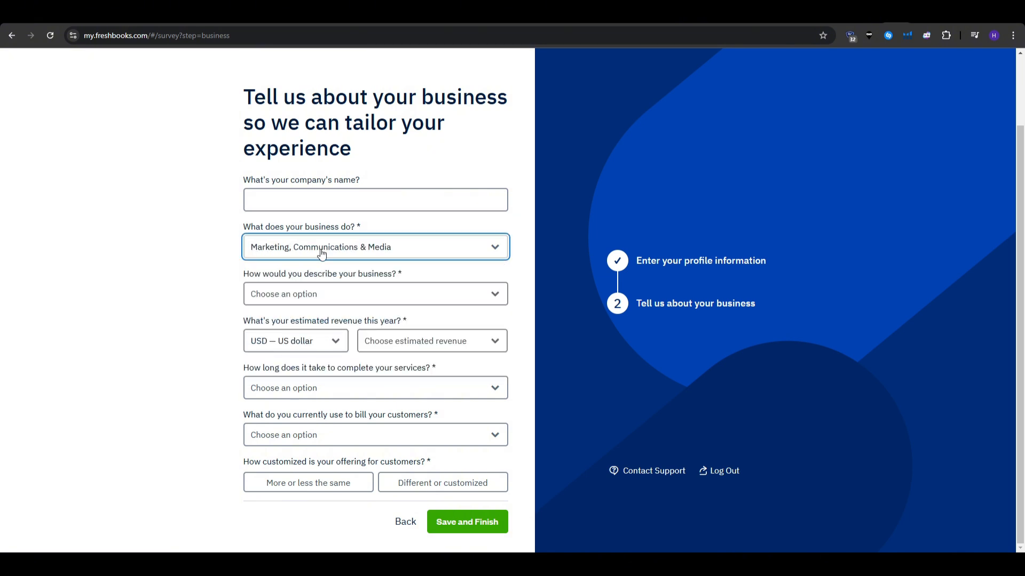
Mark the business as launching soon, $31,000 to $75,000 revenue, offering more or less the same, and save.
left_click(304, 294)
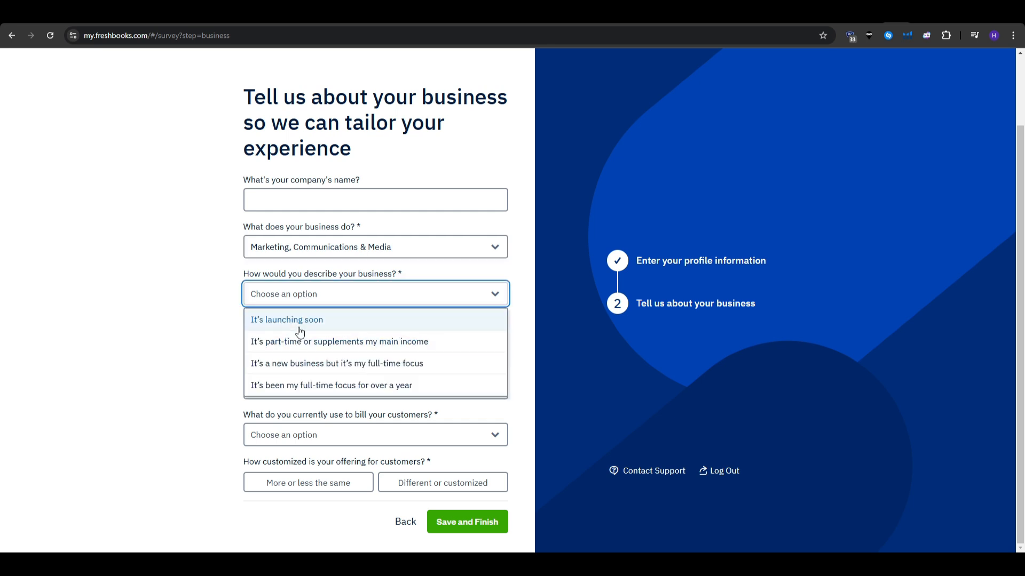
left_click(300, 331)
left_click(405, 348)
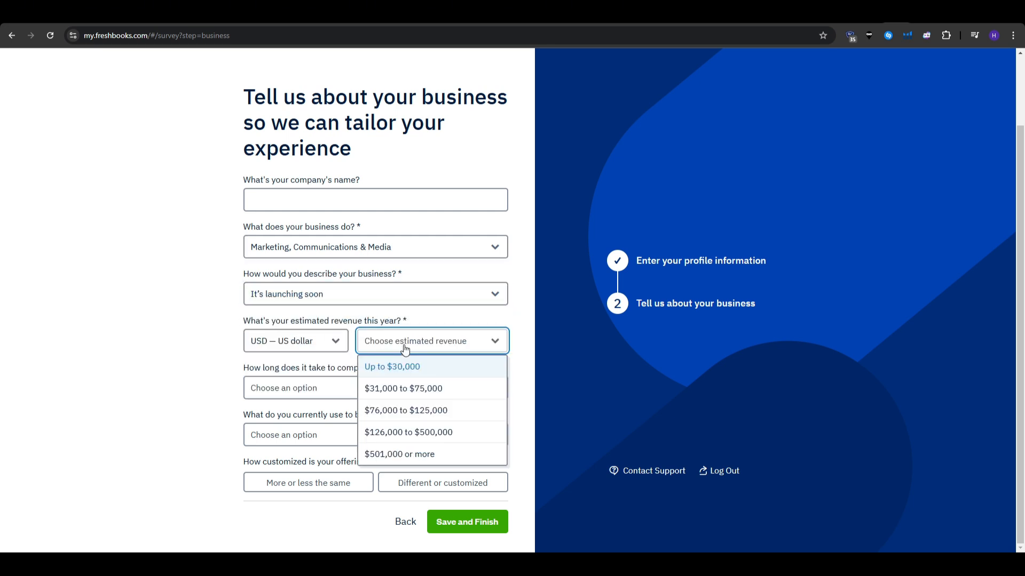
left_click(423, 391)
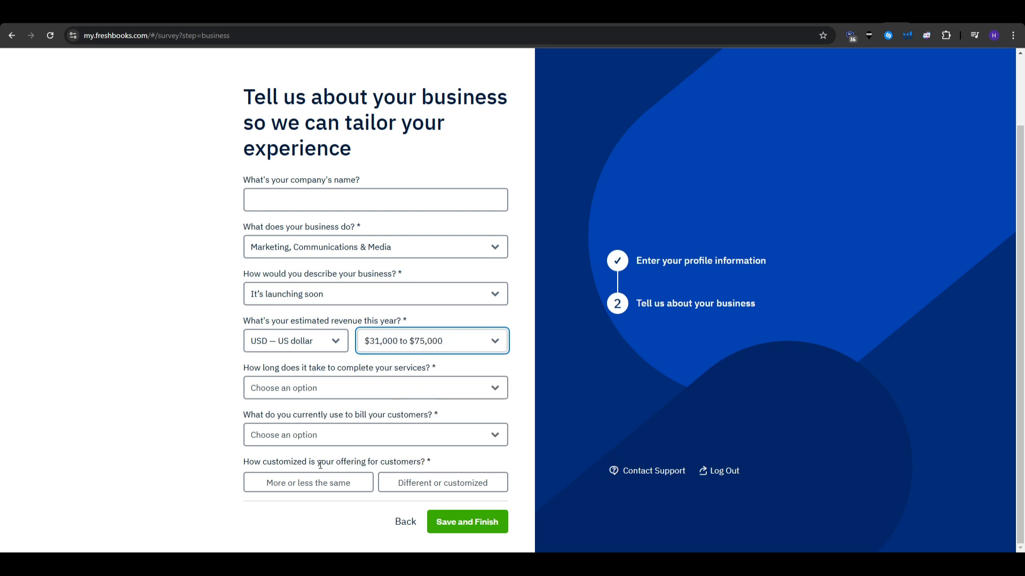
left_click_drag(245, 464, 449, 463)
left_click(450, 465)
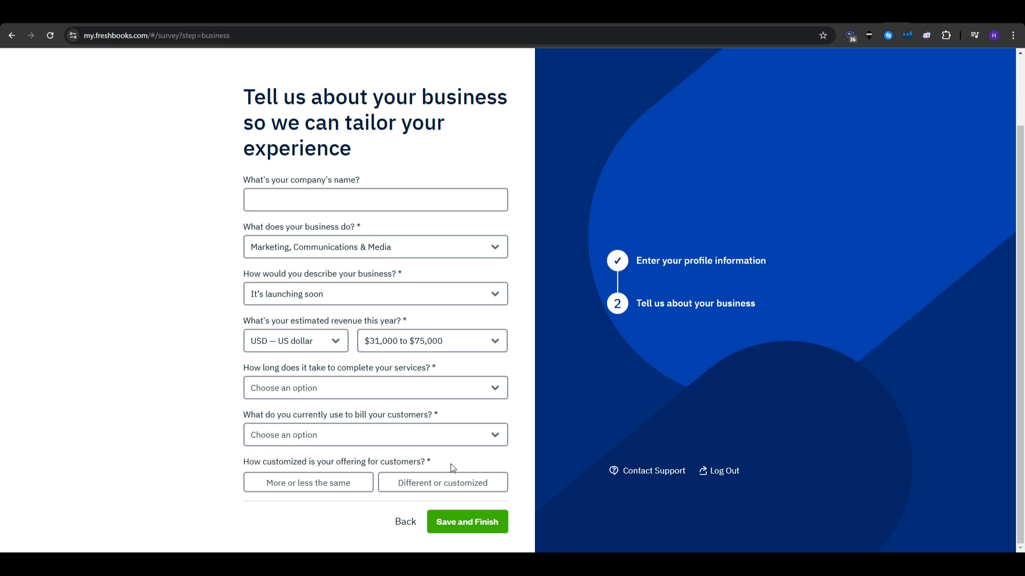
left_click(317, 483)
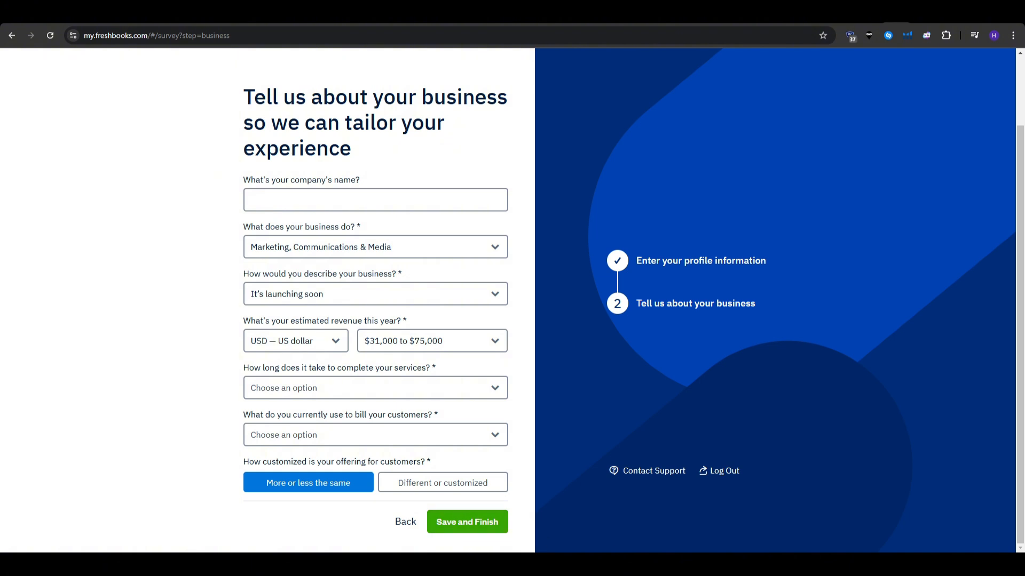
left_click(467, 522)
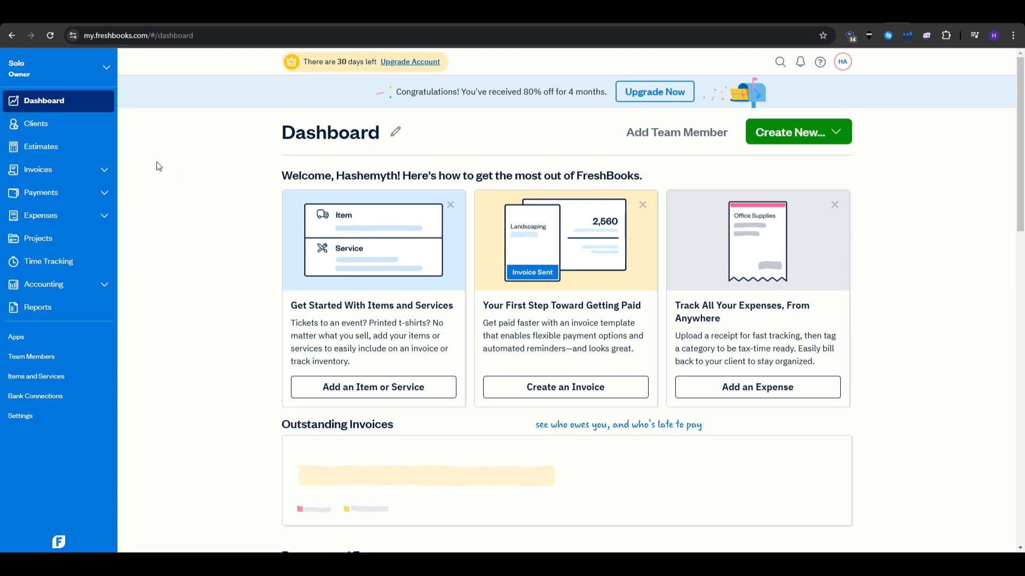
scroll(151, 164, "down", 7)
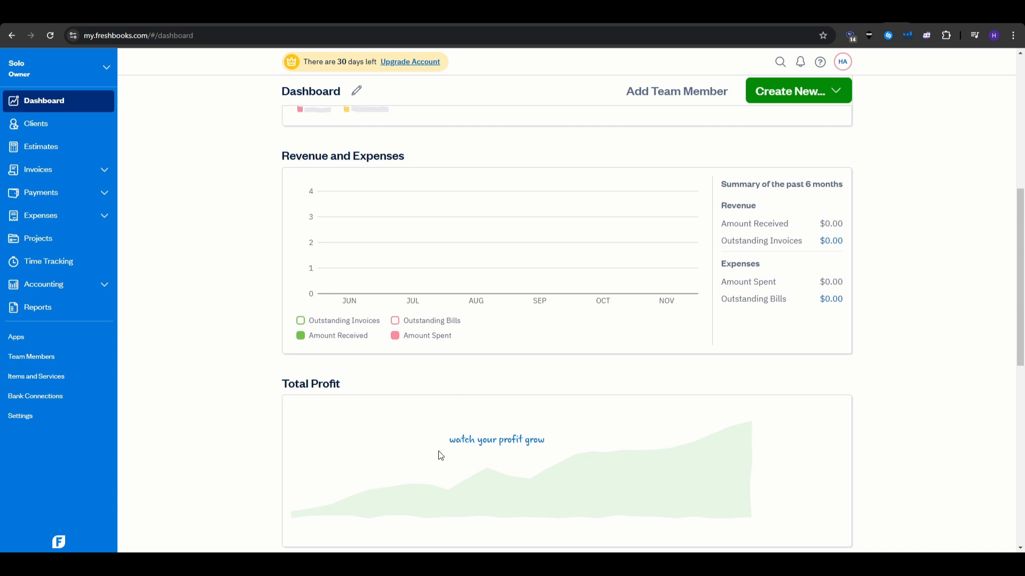
scroll(188, 372, "down", 2)
scroll(184, 372, "down", 4)
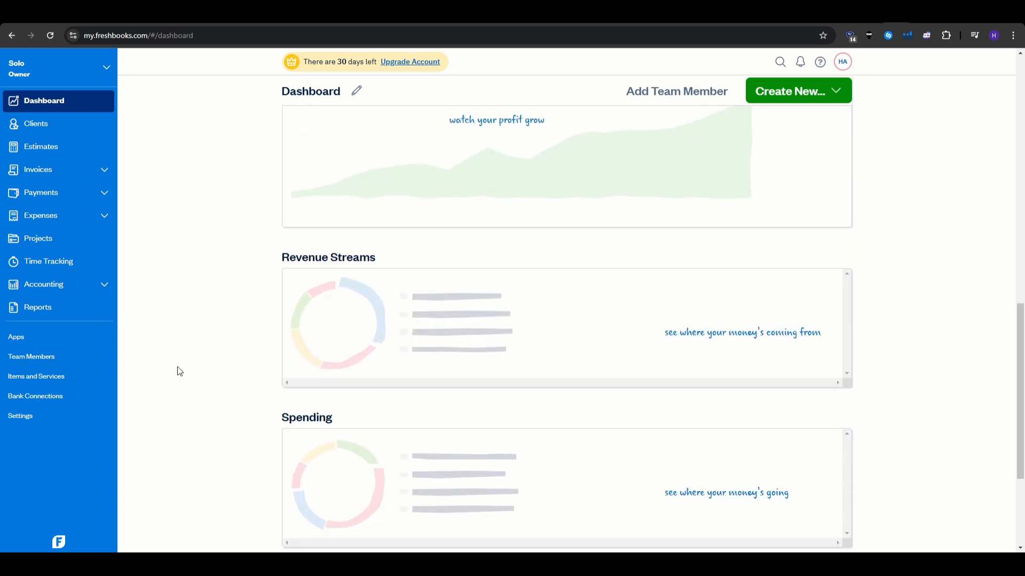
scroll(179, 365, "up", 7)
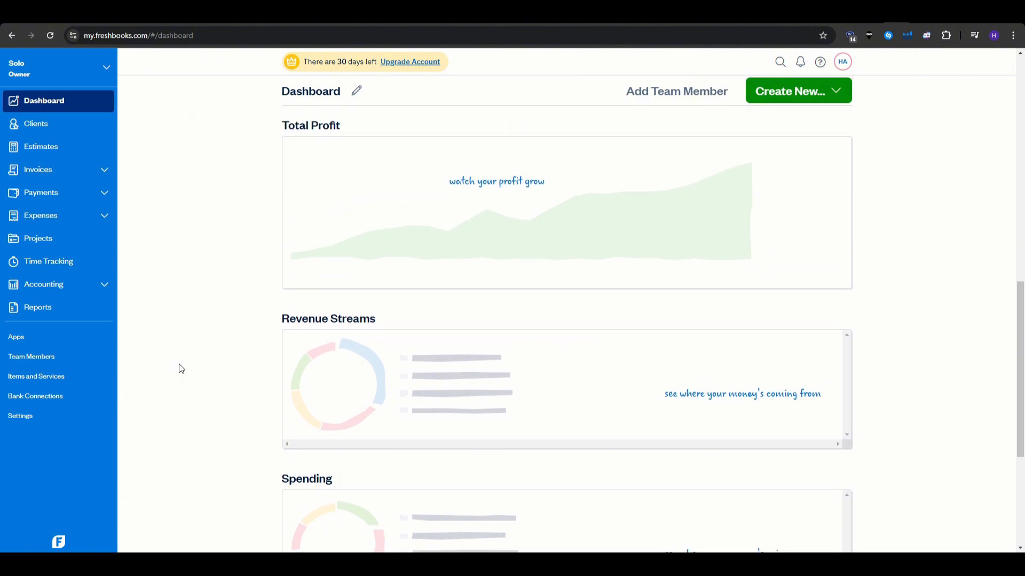
scroll(180, 364, "up", 6)
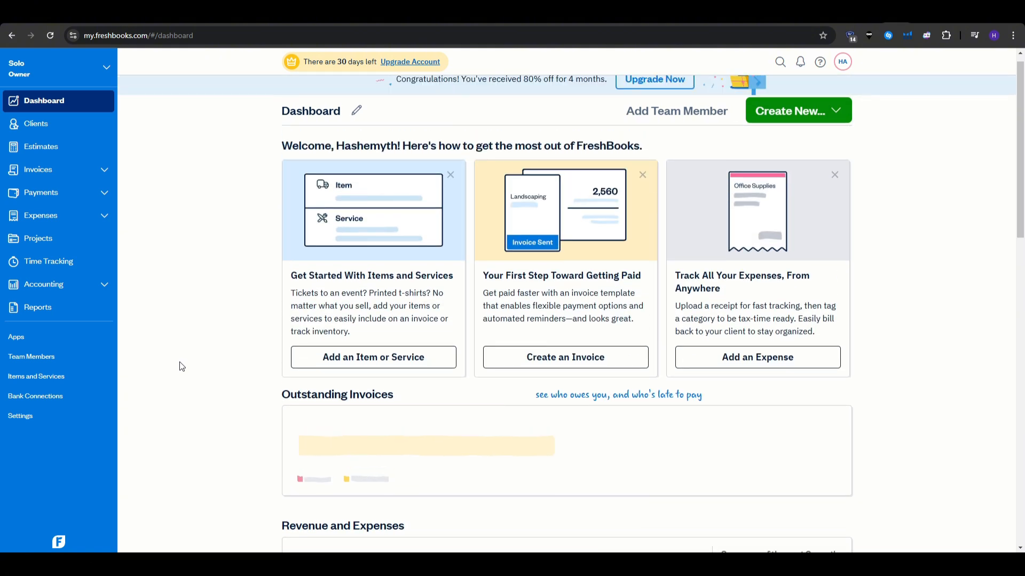
scroll(179, 363, "up", 1)
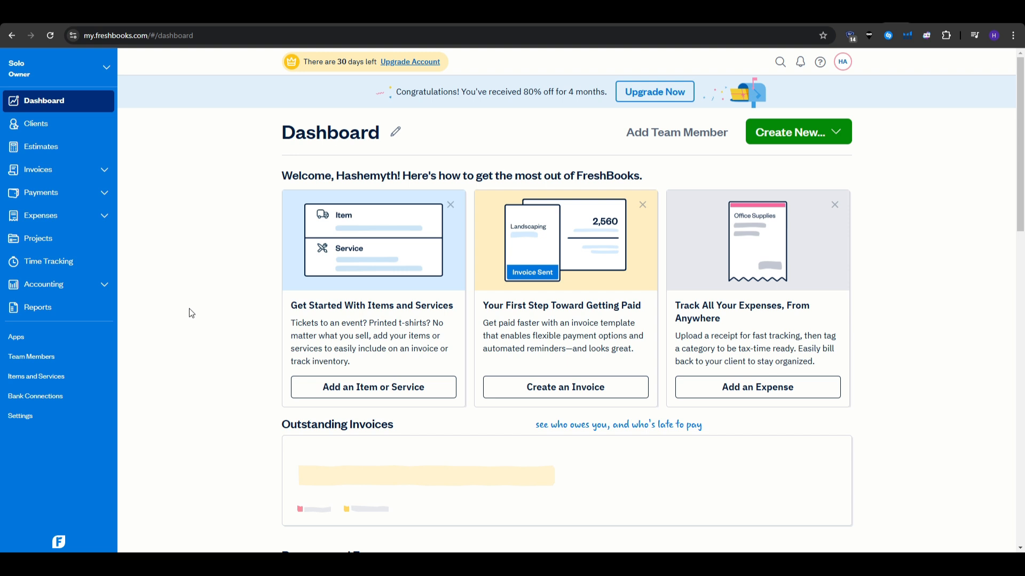
Open Clients and close the Import Clients dialog without uploading any file.
left_click(51, 130)
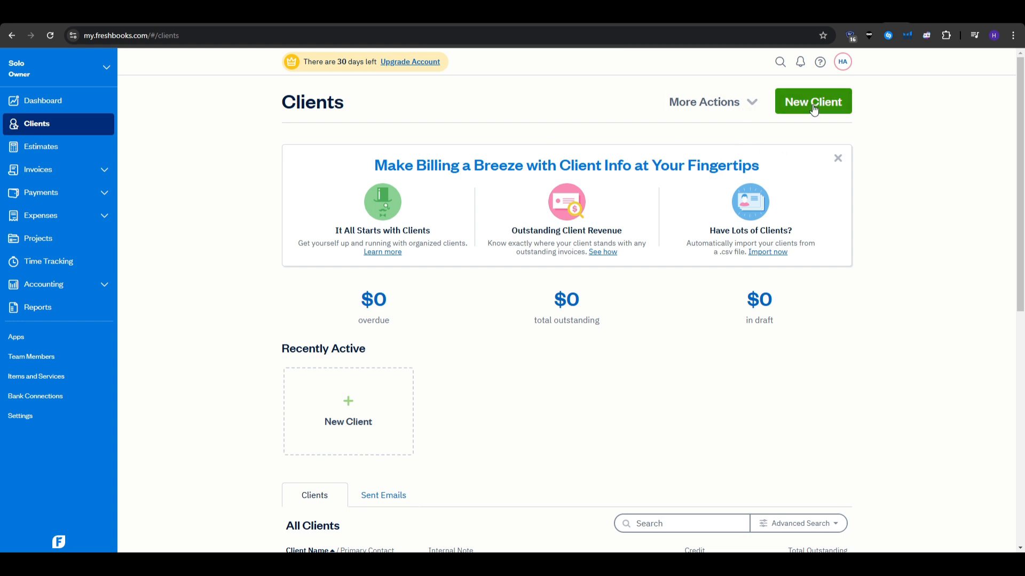
left_click(753, 104)
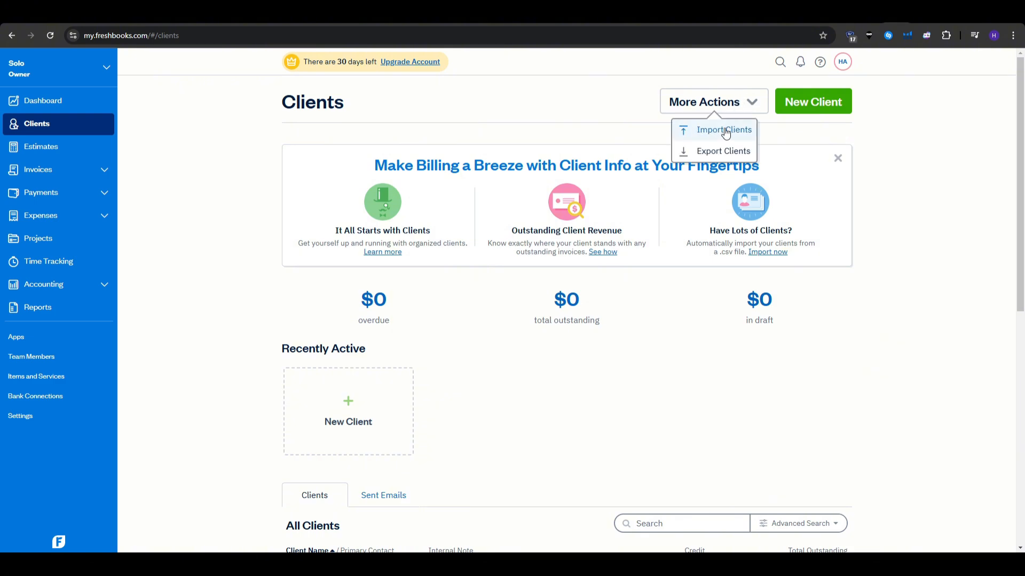
left_click(721, 130)
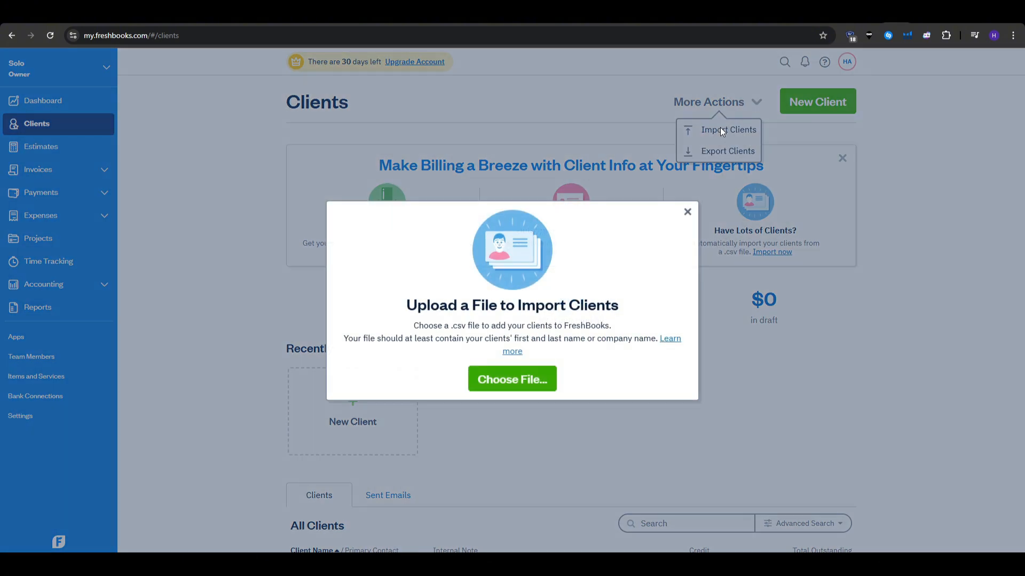
double_click(526, 308)
triple_click(524, 308)
left_click(589, 296)
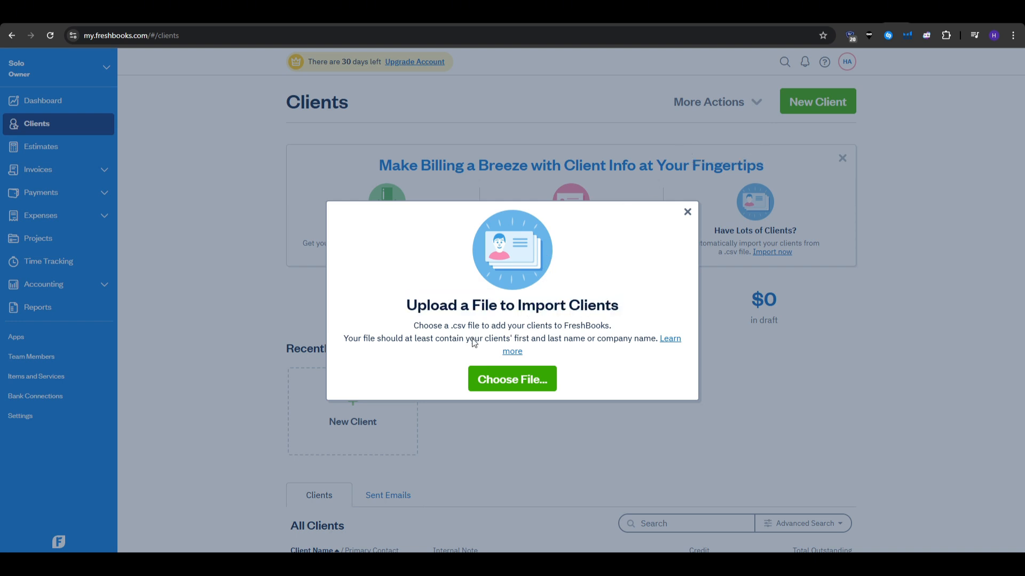
double_click(460, 327)
left_click(460, 327)
left_click(687, 212)
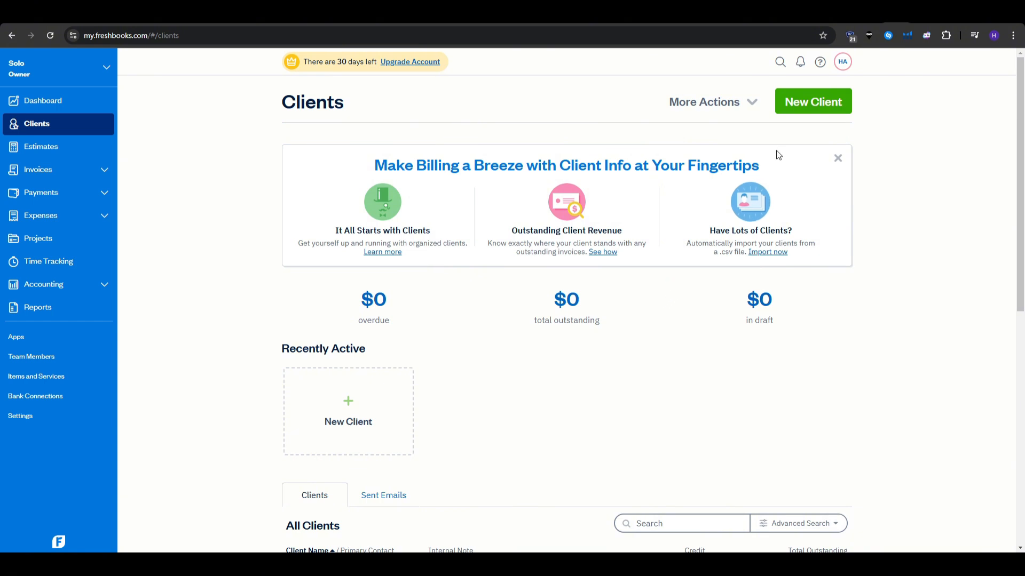
Add a new client with the client's first and last name, and save it.
left_click(809, 108)
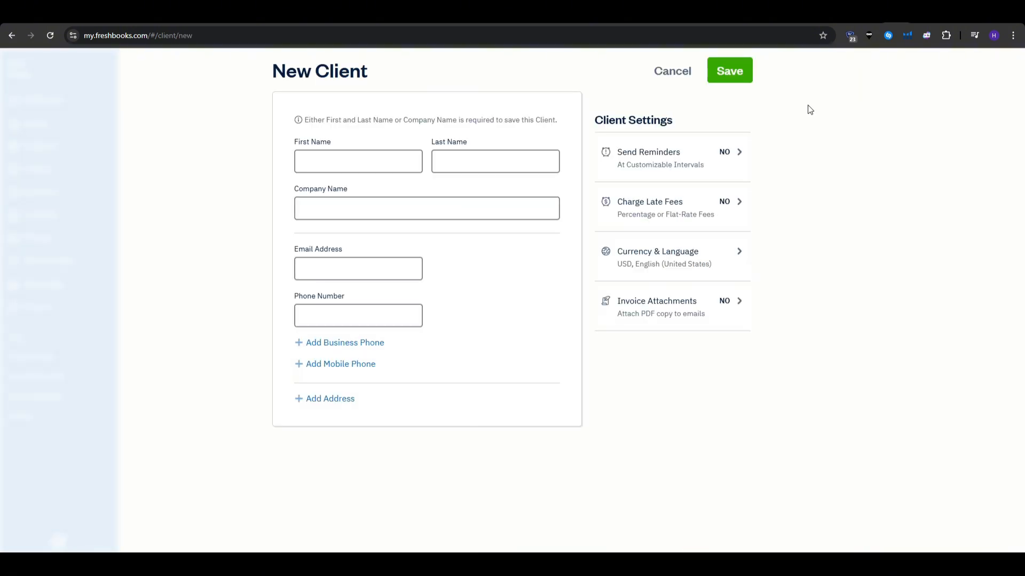
left_click(384, 159)
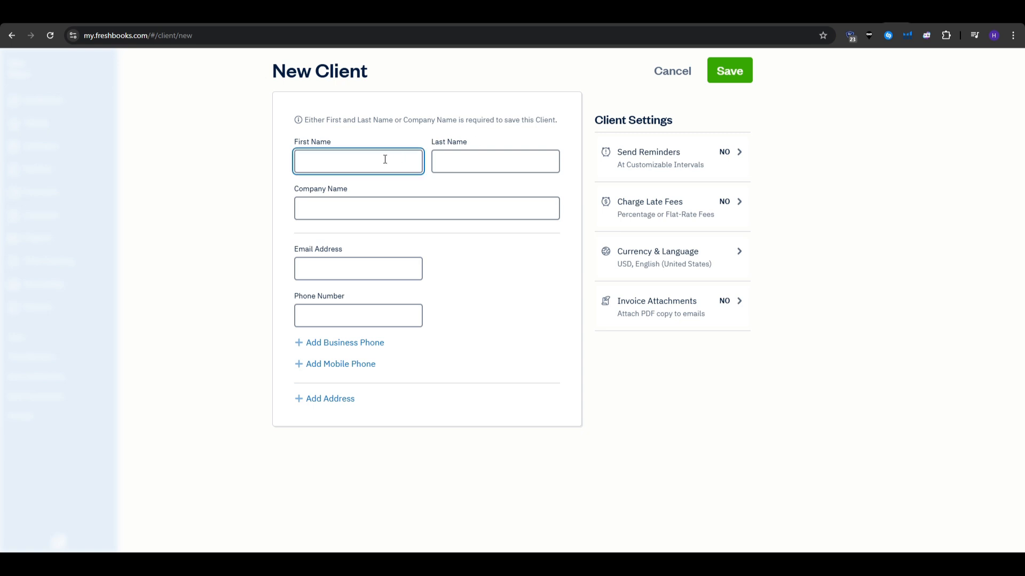
key("Tab")
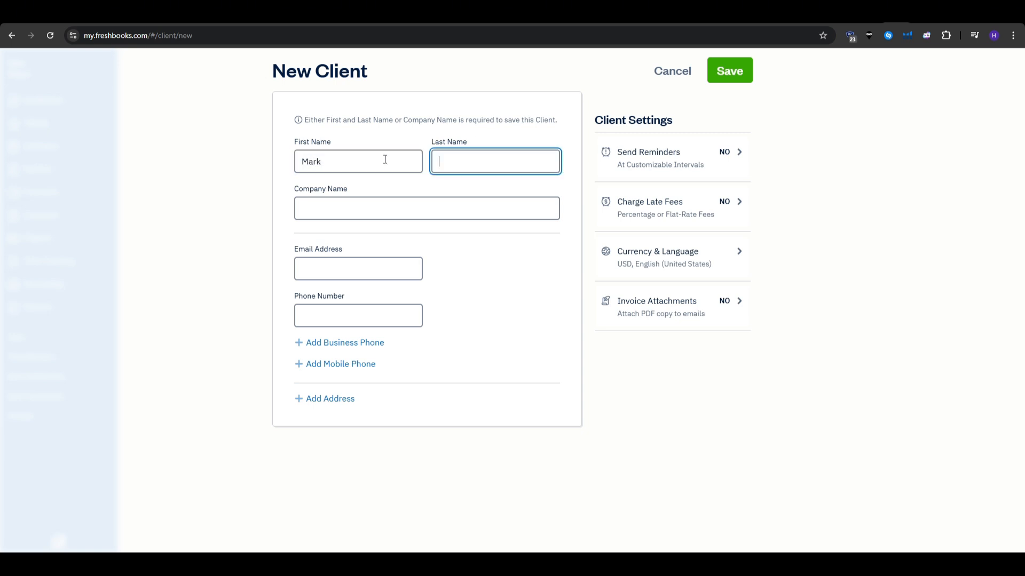
left_click(692, 565)
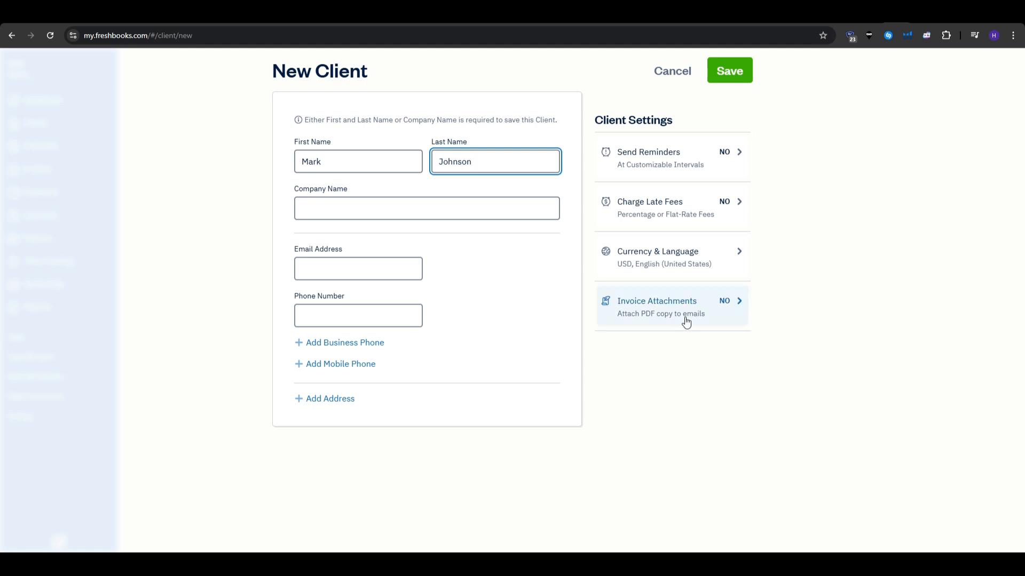
left_click(738, 74)
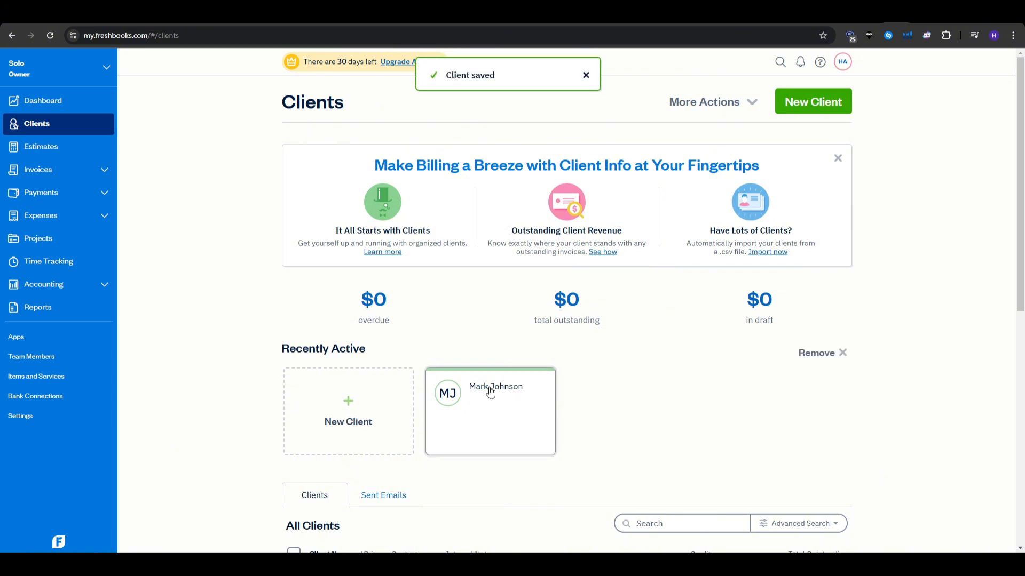
Open the new client's overview showing $0 outstanding and 0h 00m unbilled time.
left_click(491, 393)
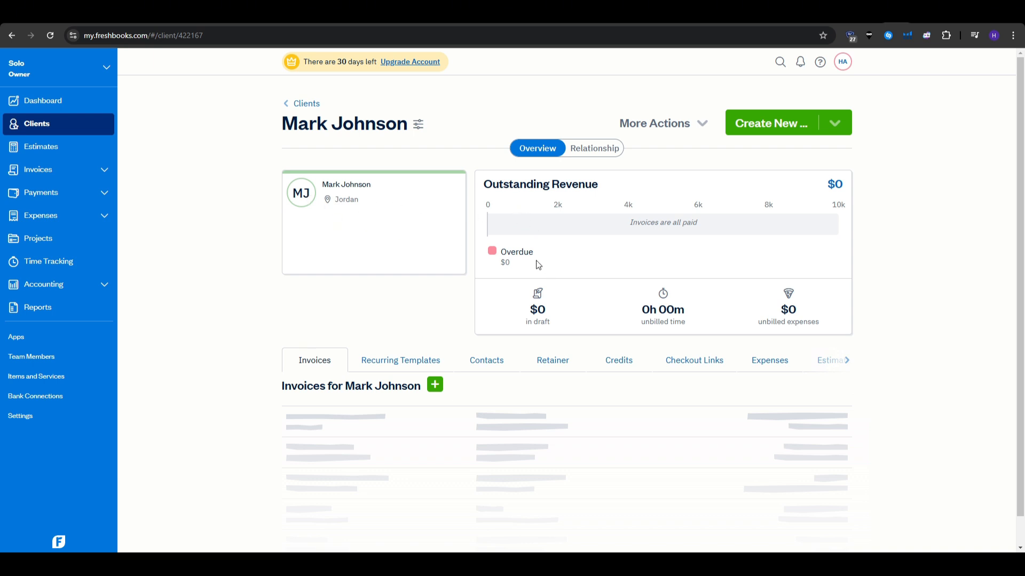
scroll(336, 224, "down", 1)
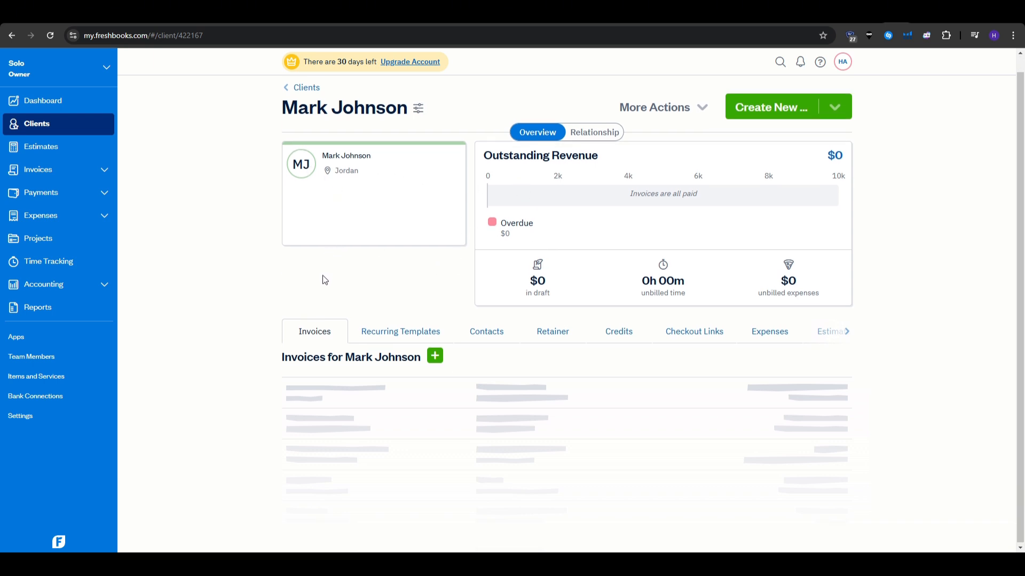
scroll(325, 277, "up", 1)
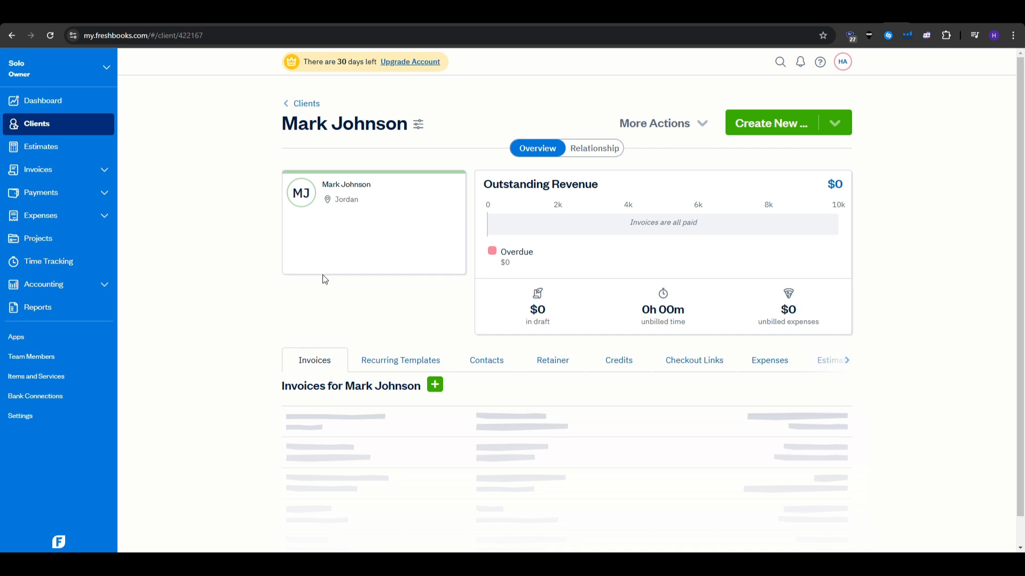
Create a new invoice and select the new client as the billed client.
left_click(22, 178)
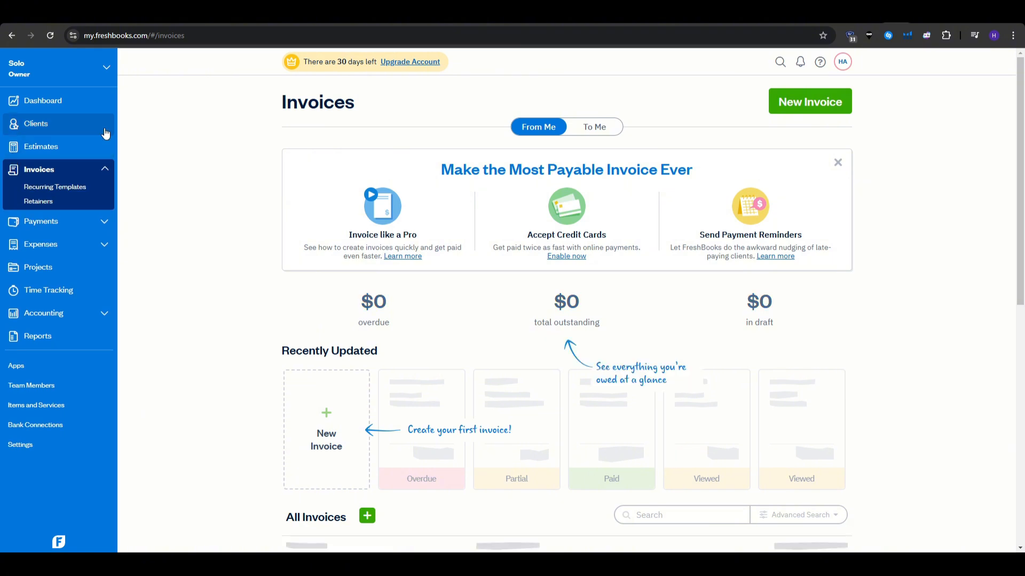
left_click(832, 104)
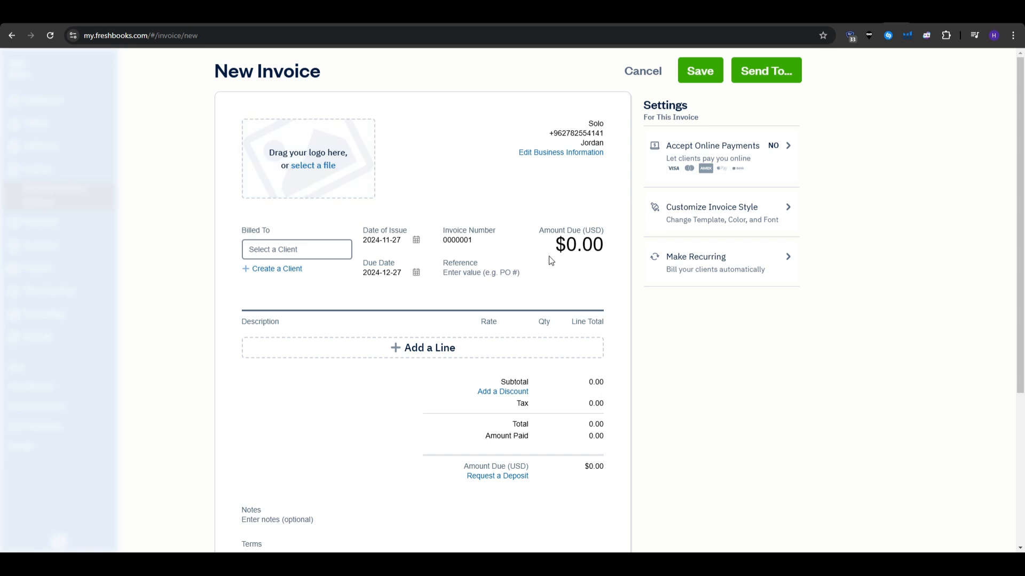
left_click(272, 249)
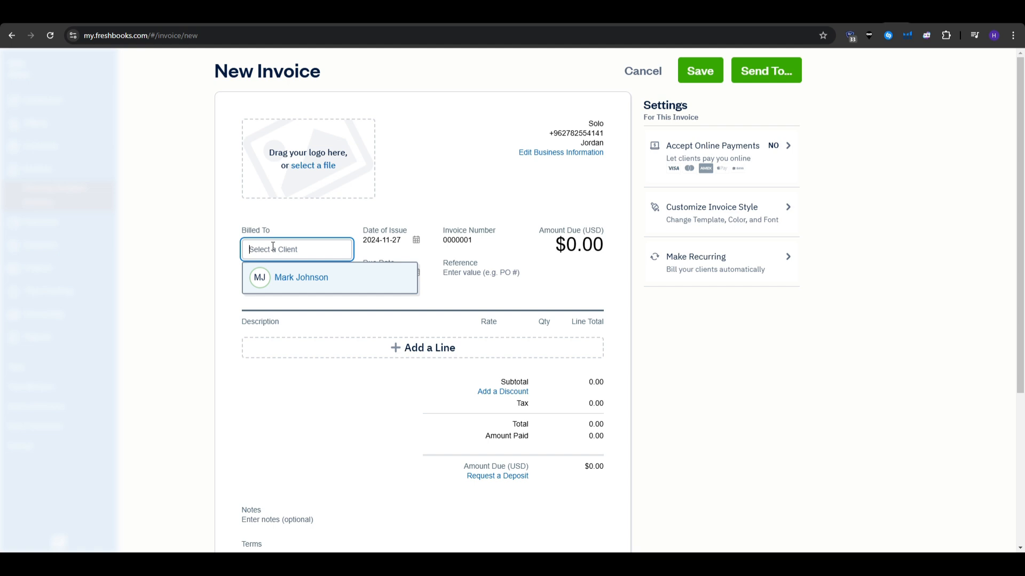
left_click(288, 280)
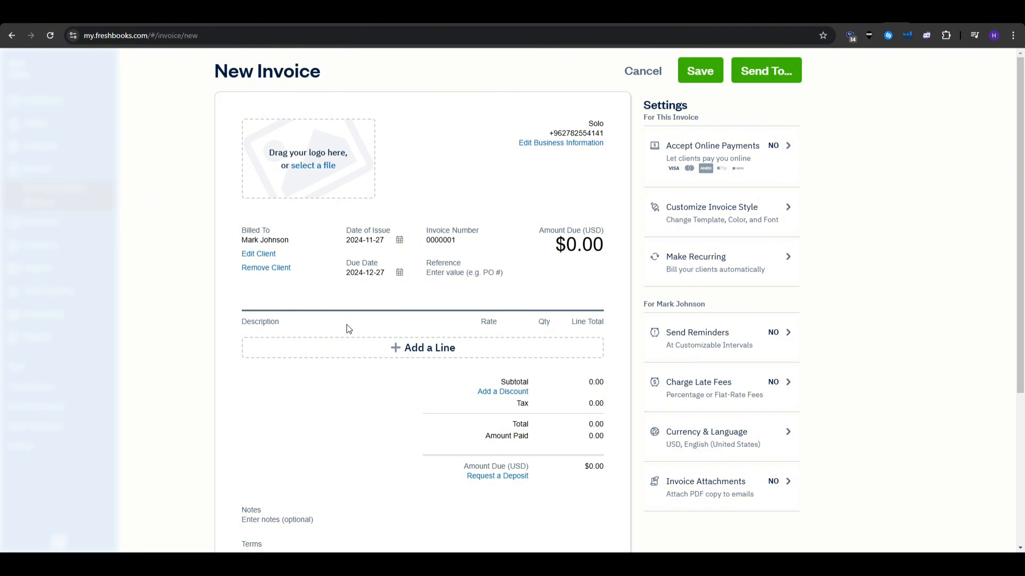
Add a 'campaign 1' line item at a $600 rate.
left_click(406, 355)
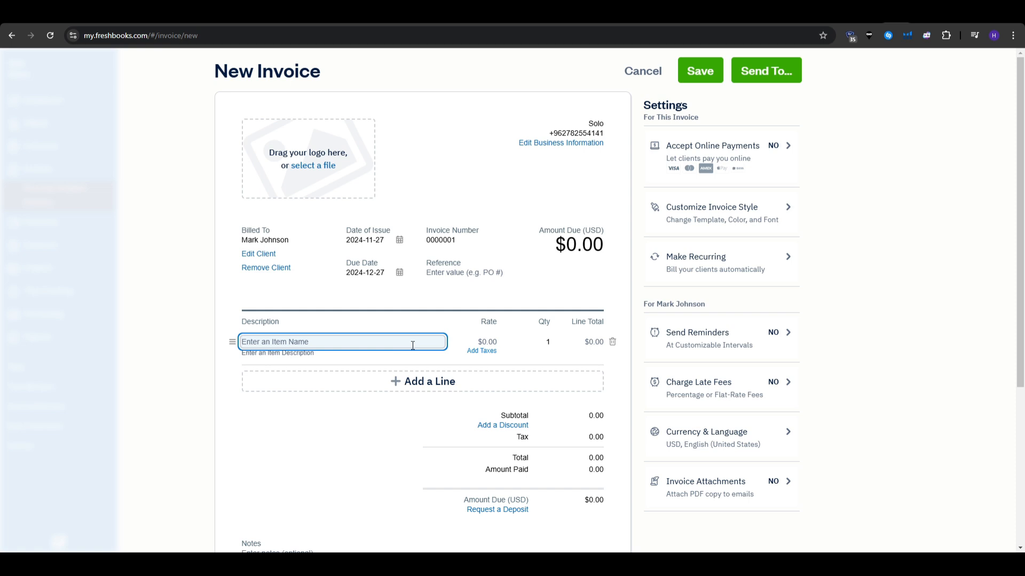
type("campaign 1")
left_click(383, 413)
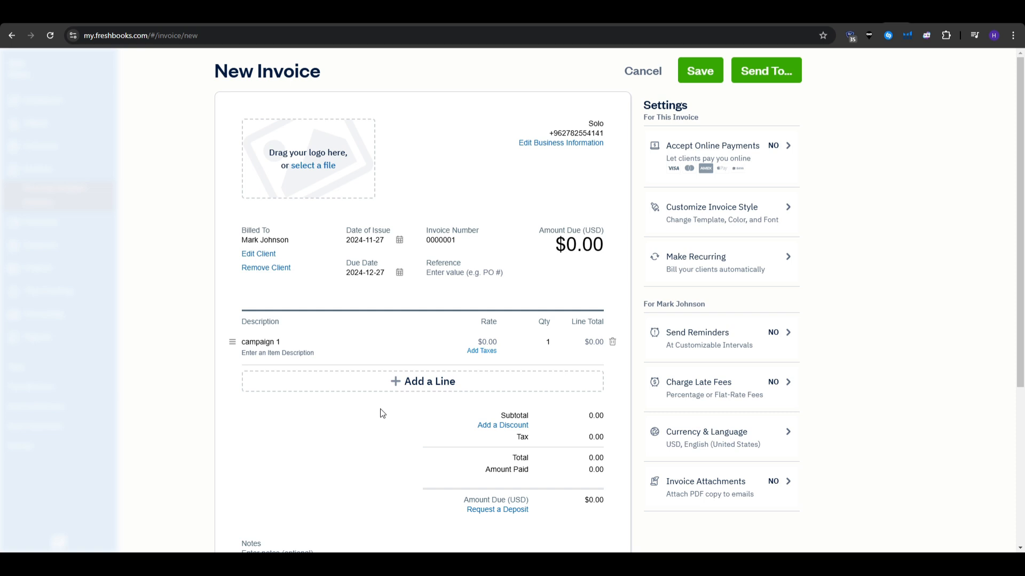
left_click(304, 346)
left_click(377, 449)
type("600")
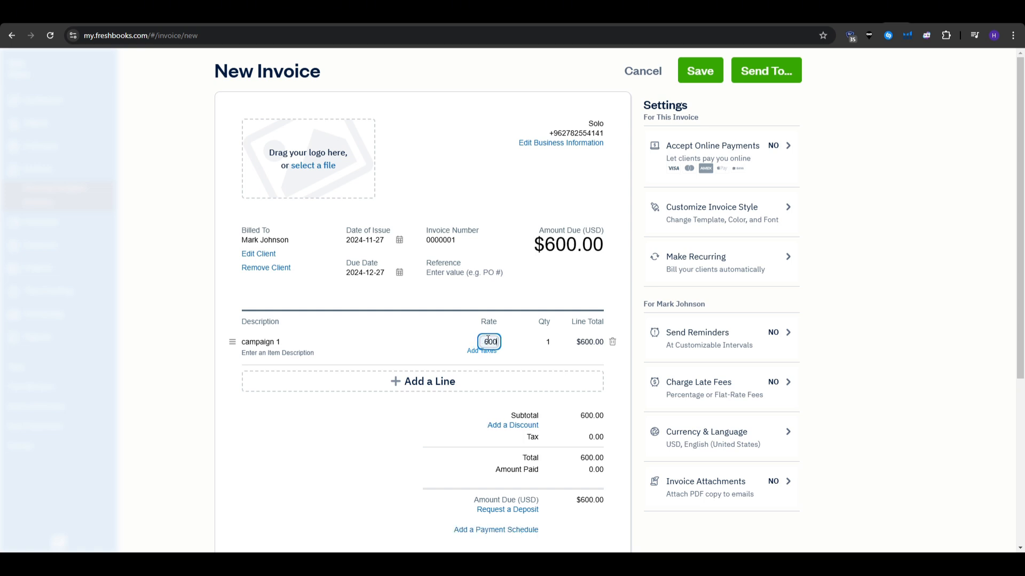
Apply a 3% tax to the line, bringing the amount due to $618.00.
left_click(482, 351)
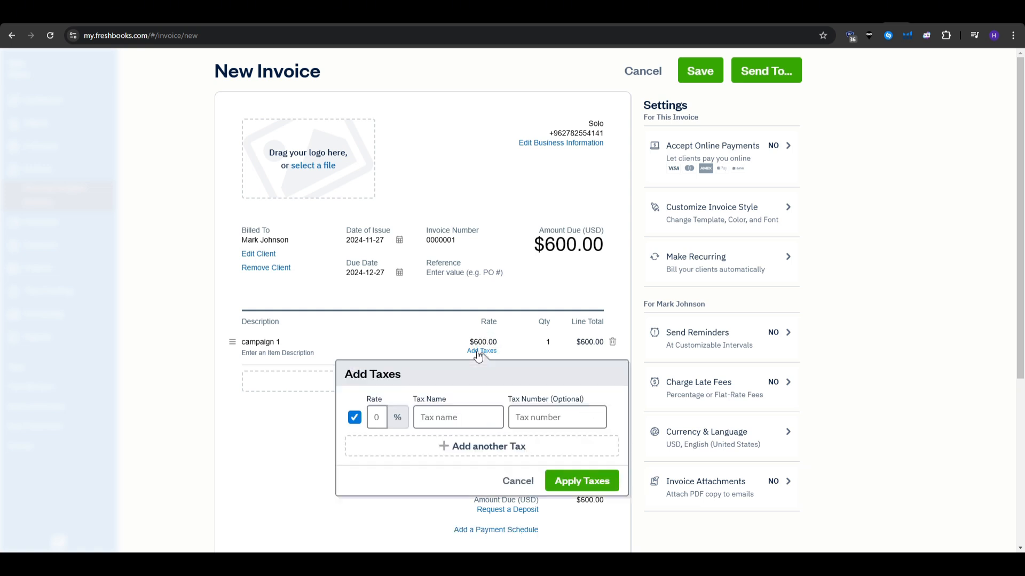
left_click(470, 412)
left_click(377, 417)
type("3")
left_click(570, 477)
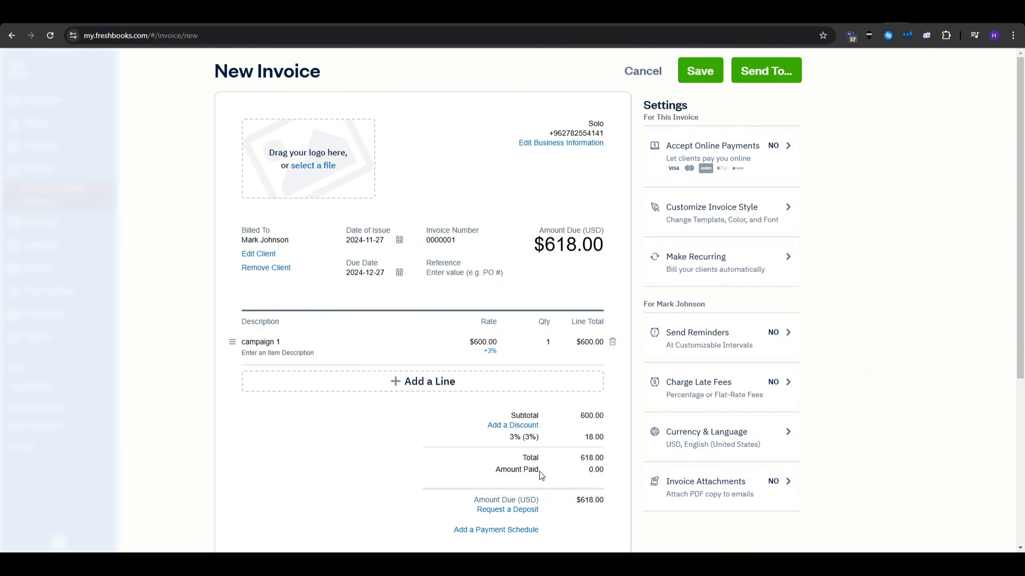
scroll(538, 472, "down", 4)
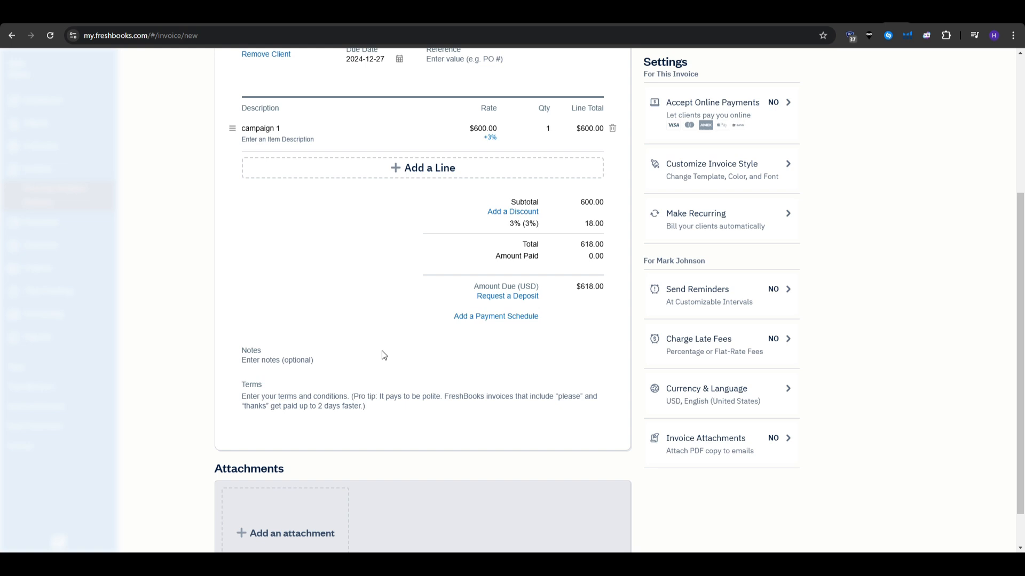
scroll(421, 393, "up", 3)
scroll(421, 392, "down", 4)
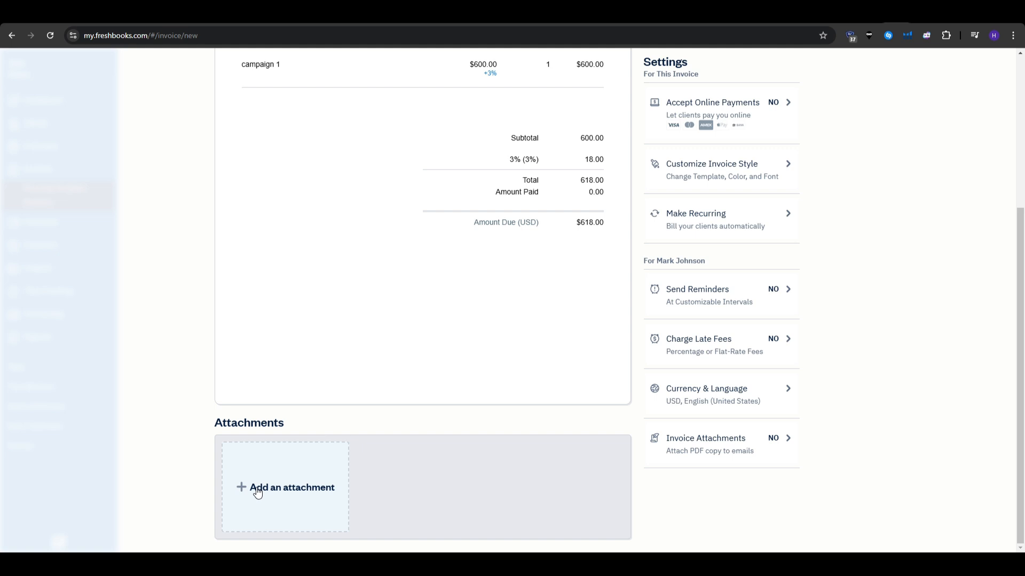
scroll(261, 494, "up", 4)
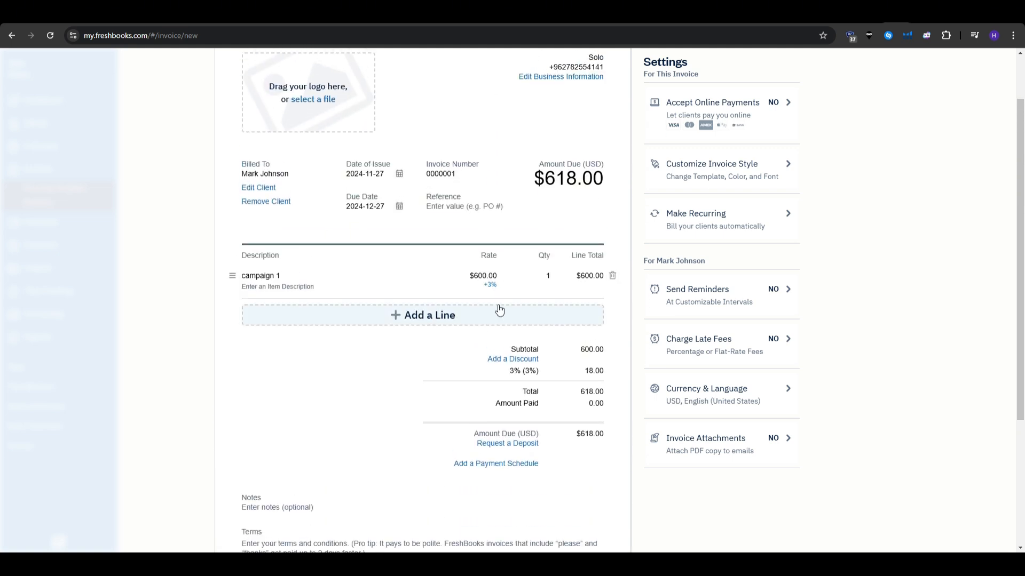
scroll(499, 310, "up", 1)
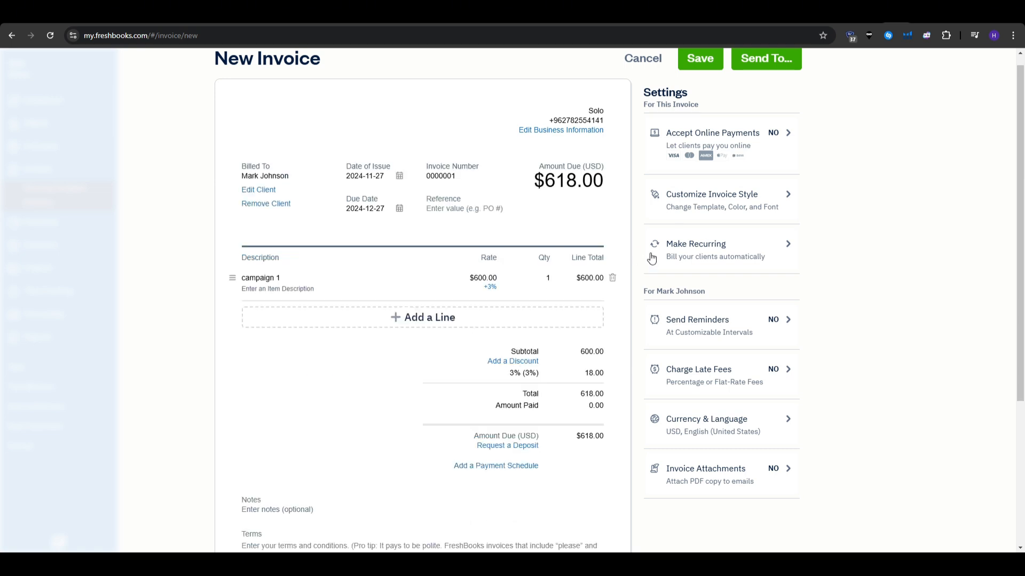
Switch the invoice to the Modern template with a blue theme colour and Classic font.
left_click(689, 209)
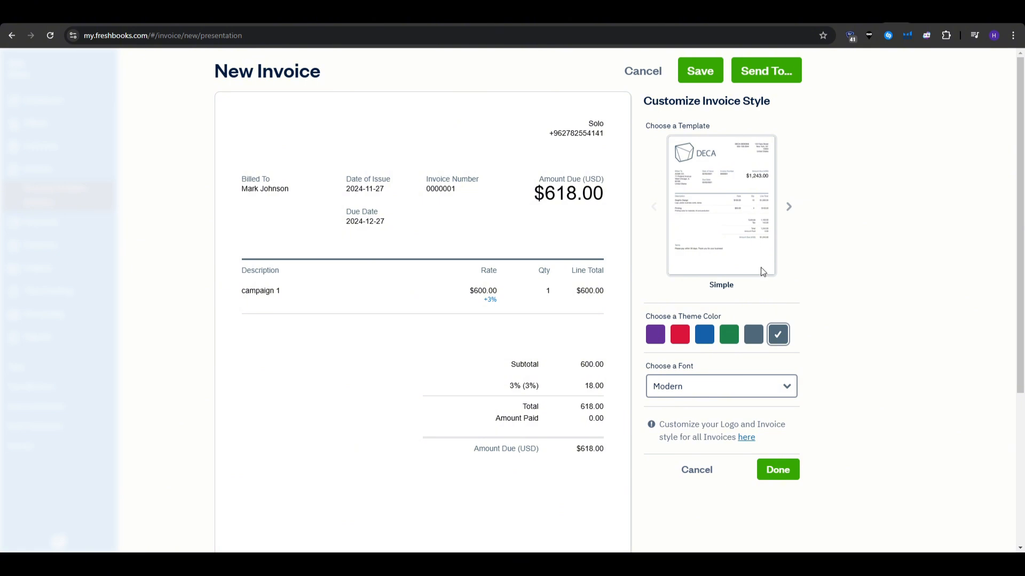
double_click(728, 286)
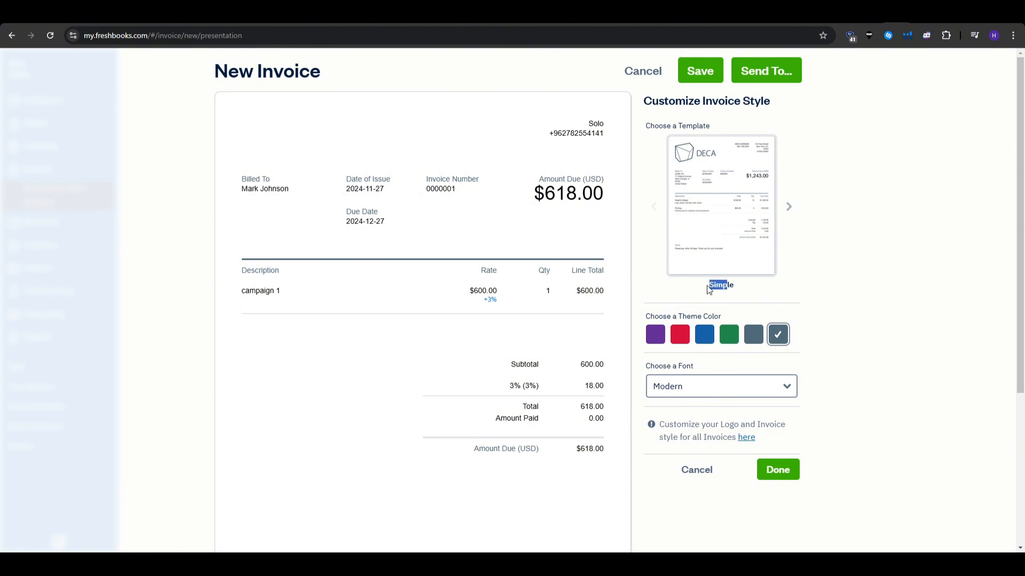
left_click(788, 206)
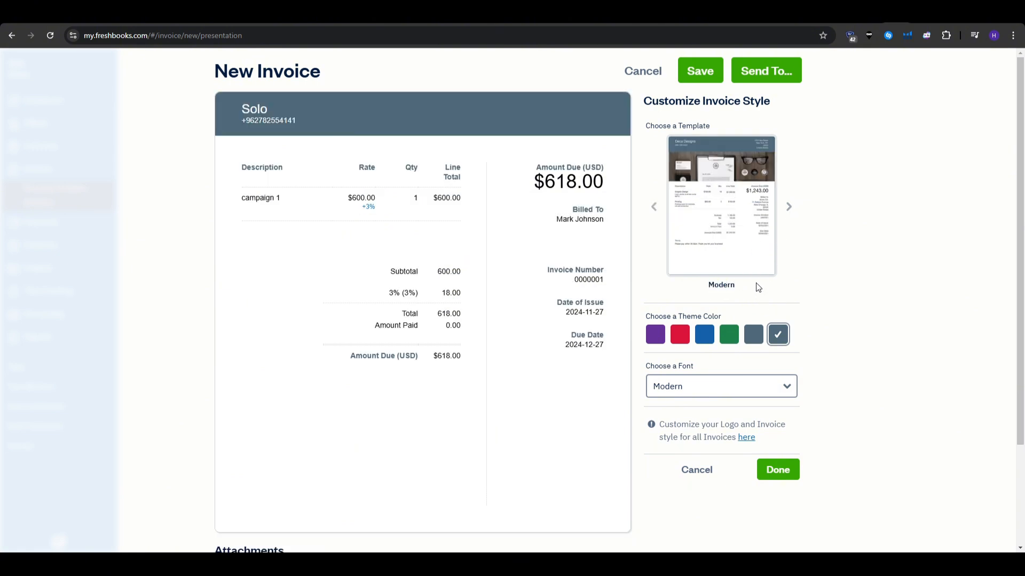
mouse_move(459, 158)
left_click(705, 335)
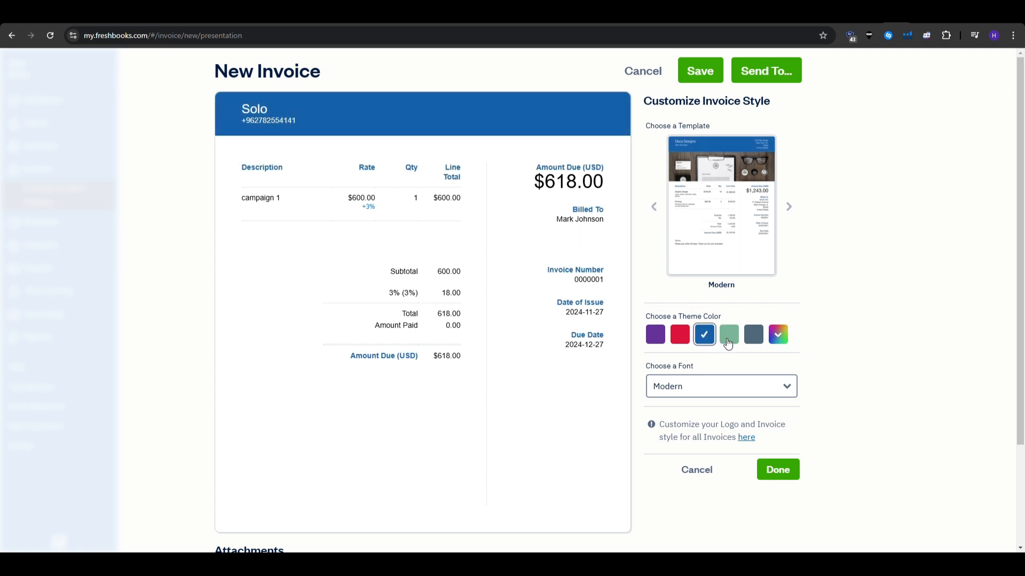
left_click(736, 385)
left_click(720, 435)
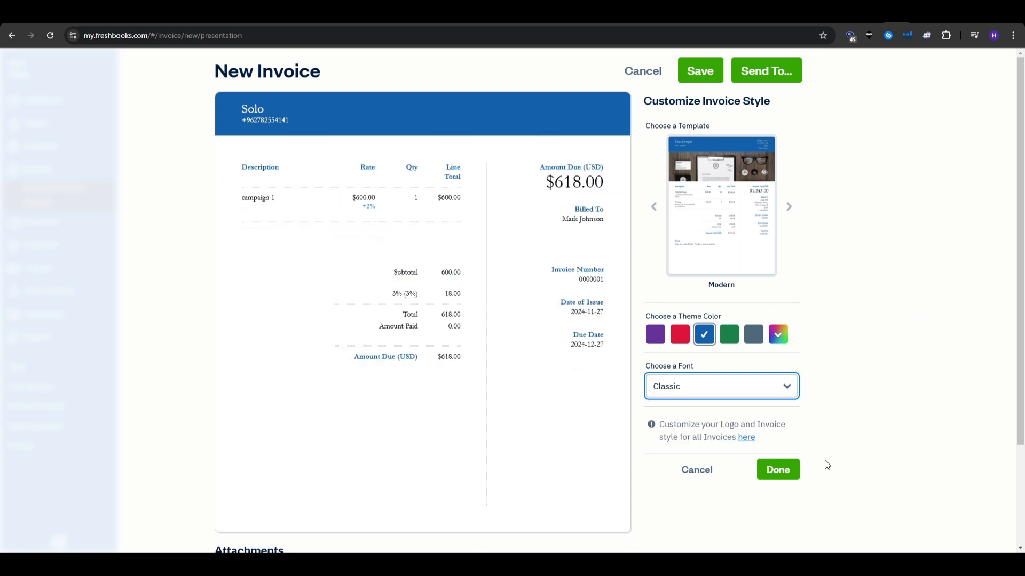
left_click(776, 470)
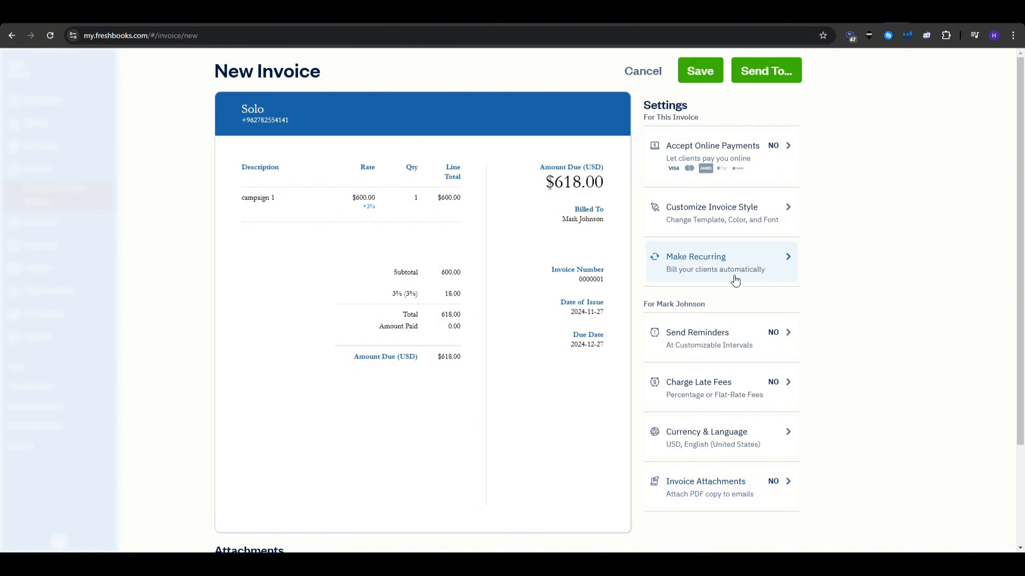
left_click(704, 273)
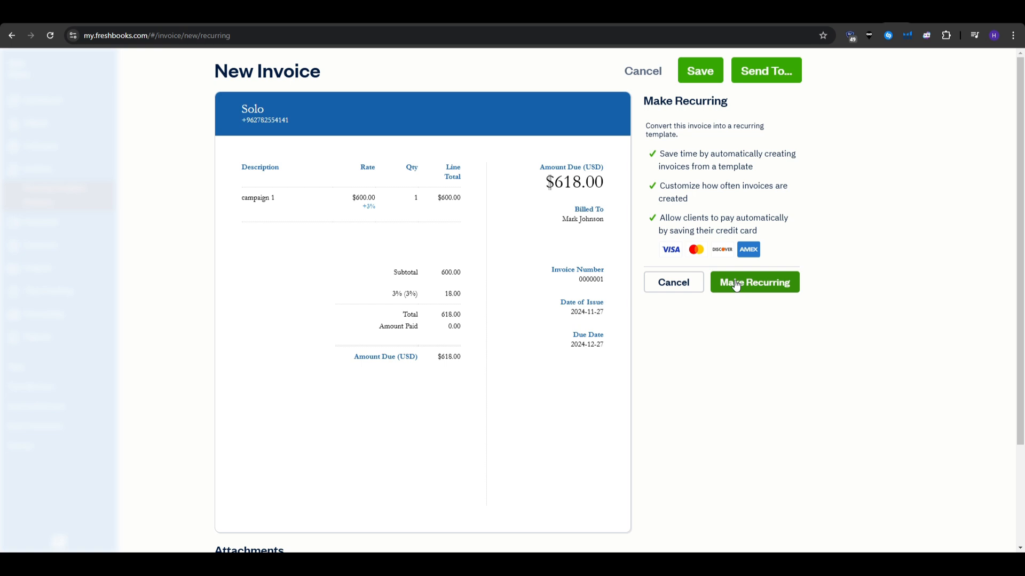
left_click(682, 284)
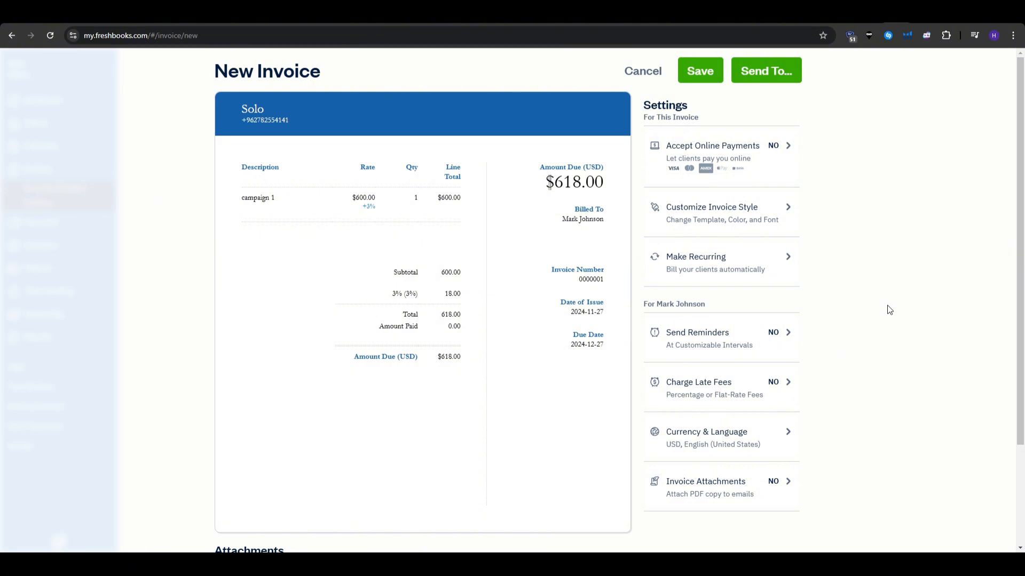
left_click(686, 156)
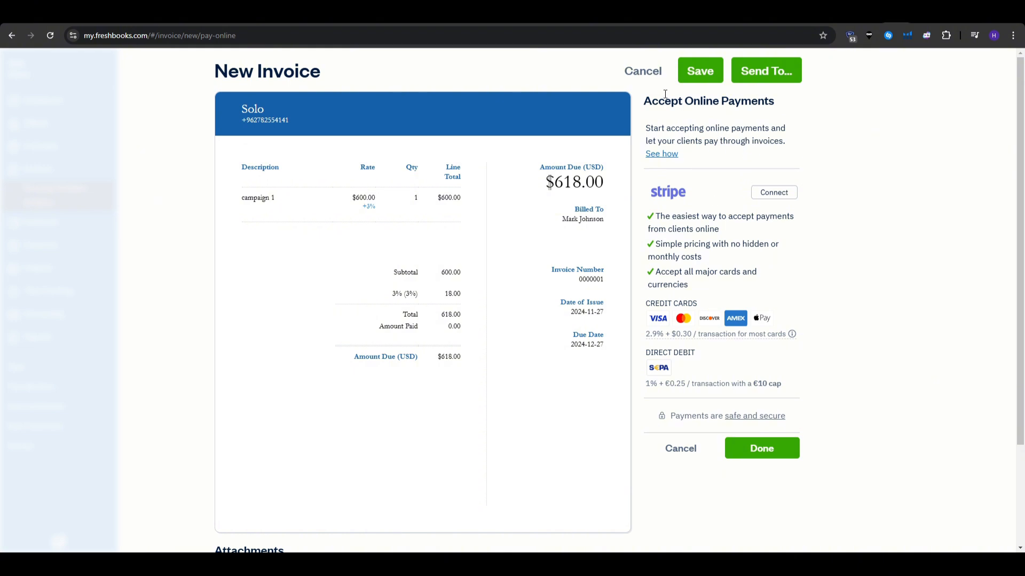
left_click(685, 450)
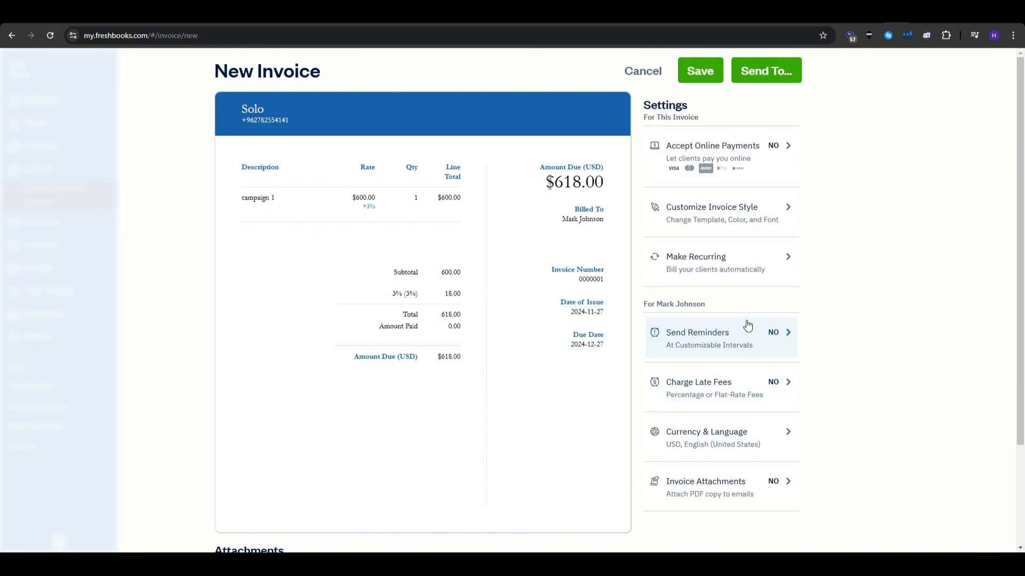
left_click(764, 222)
scroll(763, 229, "down", 1)
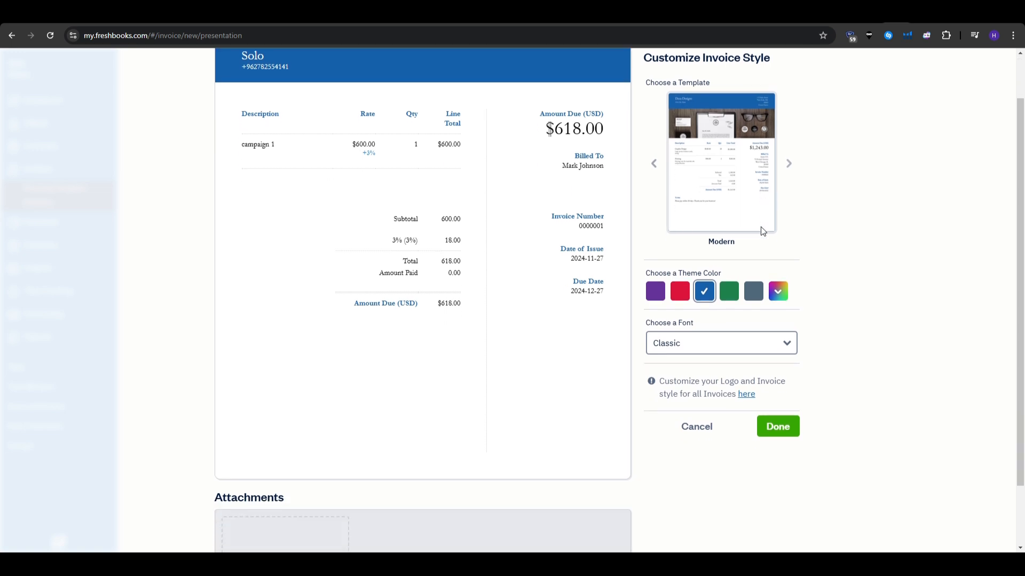
scroll(762, 234, "up", 1)
left_click(698, 465)
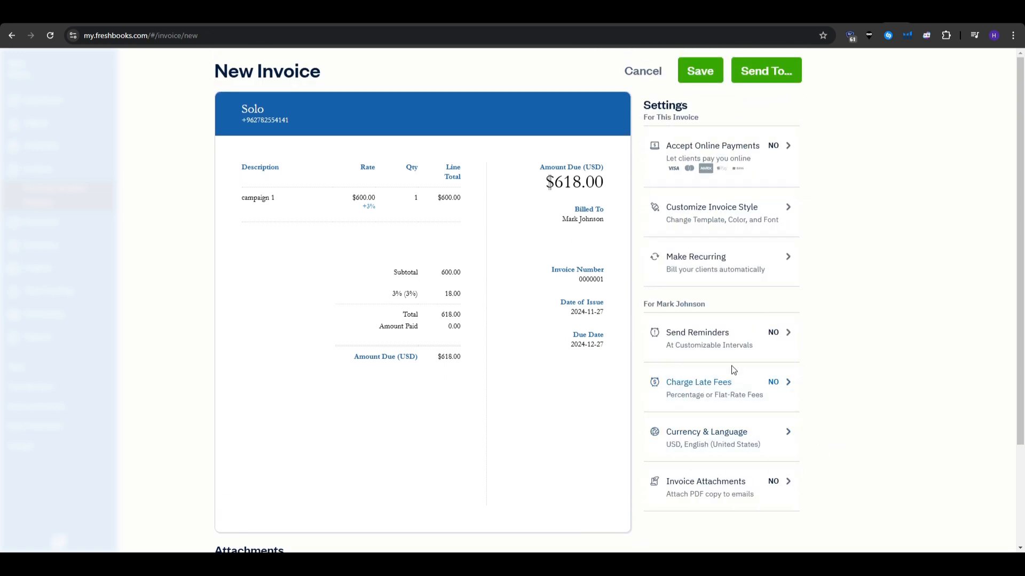
left_click(748, 277)
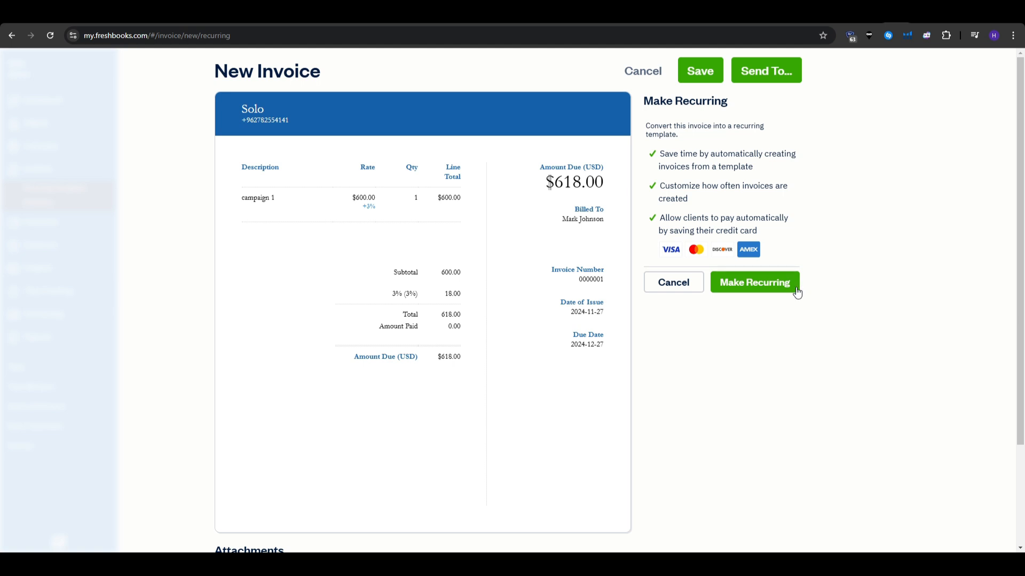
Make the invoice recurring, then cancel the schedule and discard the template draft.
left_click(794, 284)
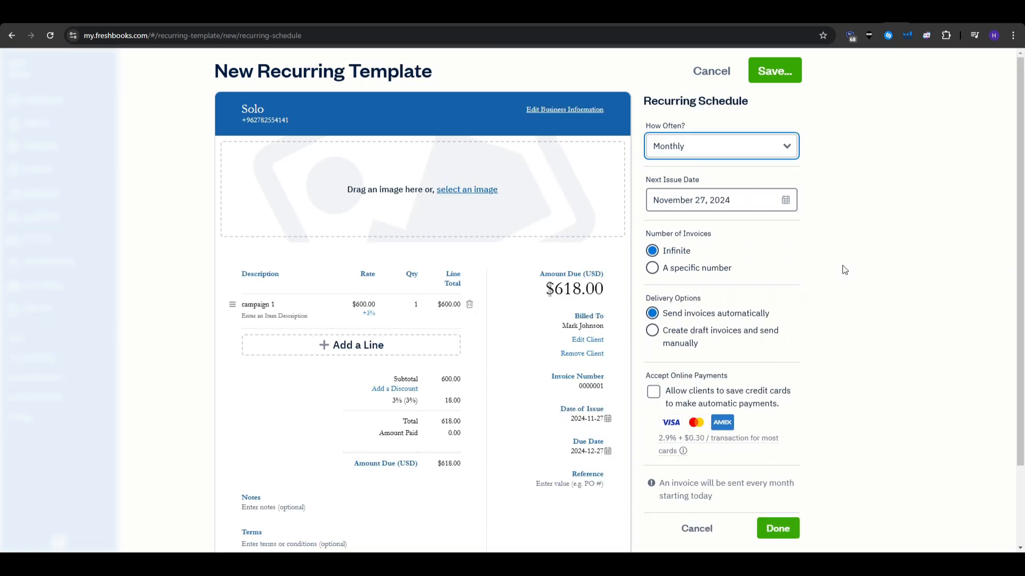
scroll(782, 274, "down", 1)
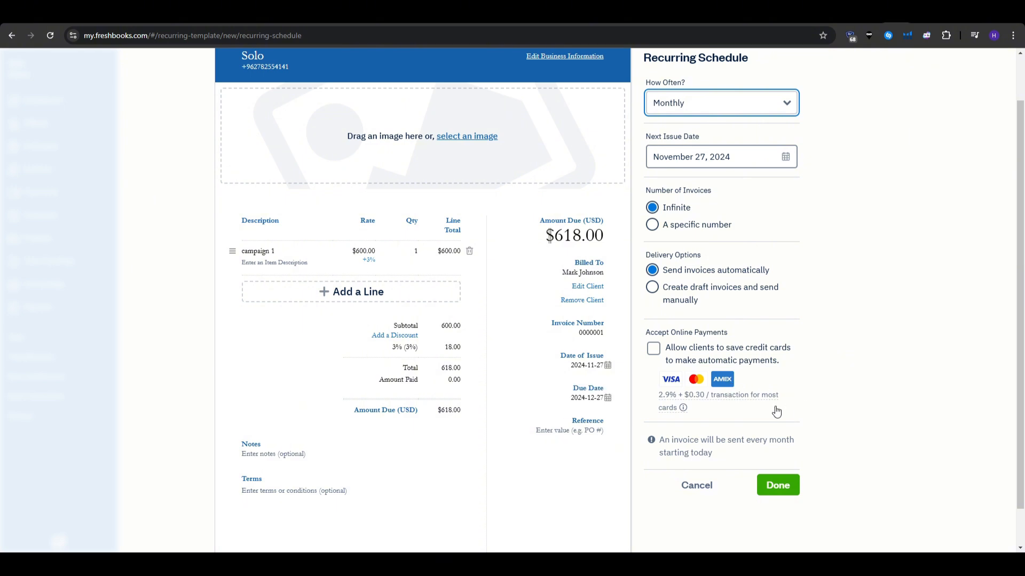
left_click(695, 496)
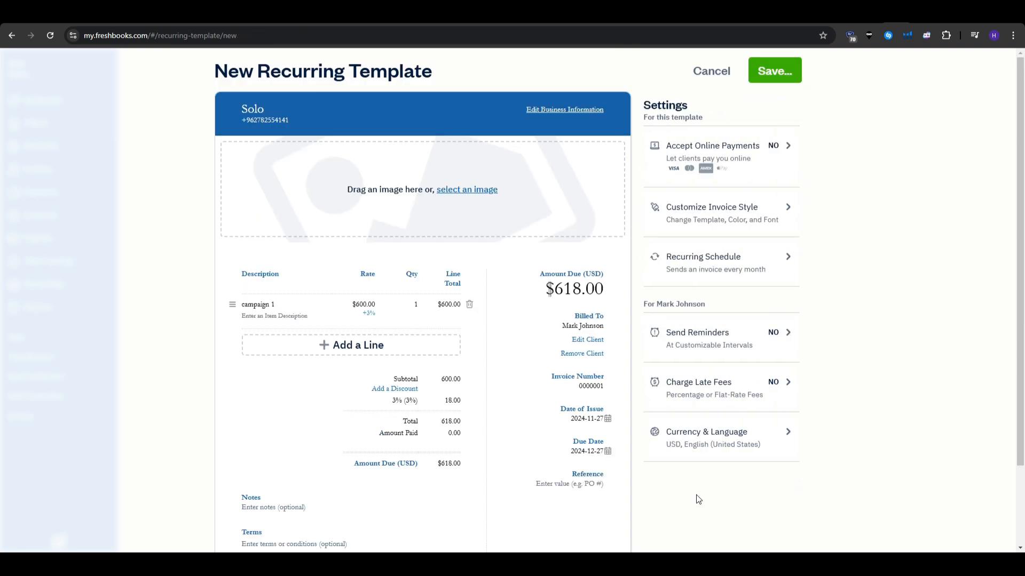
left_click(708, 71)
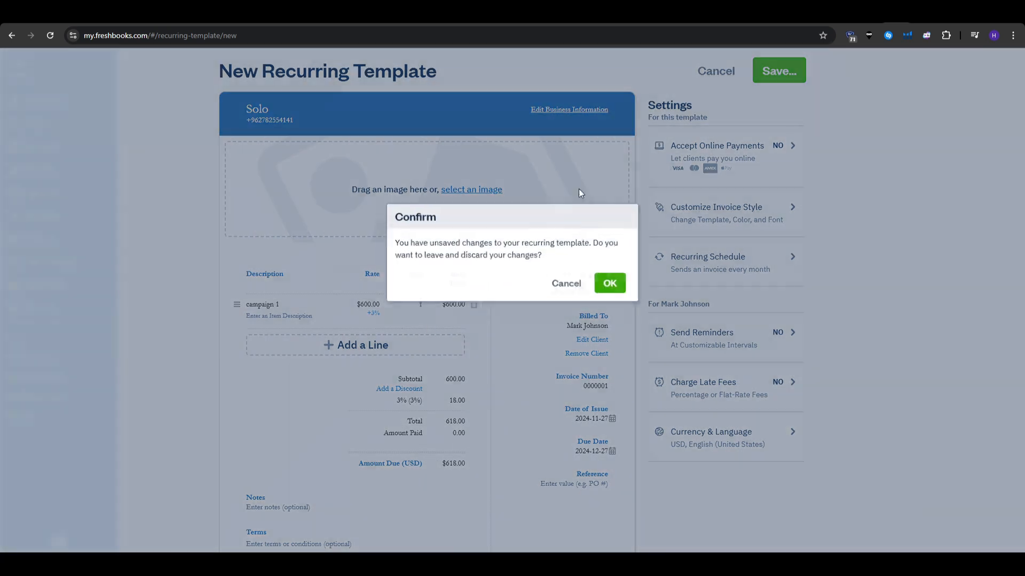
left_click(610, 283)
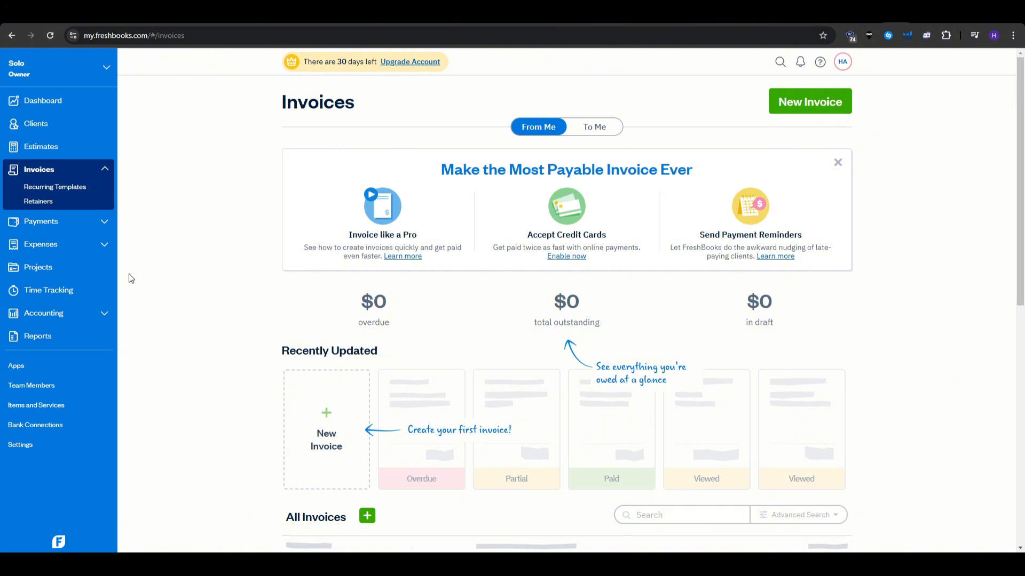
Start a blank new expense from the Expenses page and dismiss the Cost of Goods Sold tip.
left_click(53, 249)
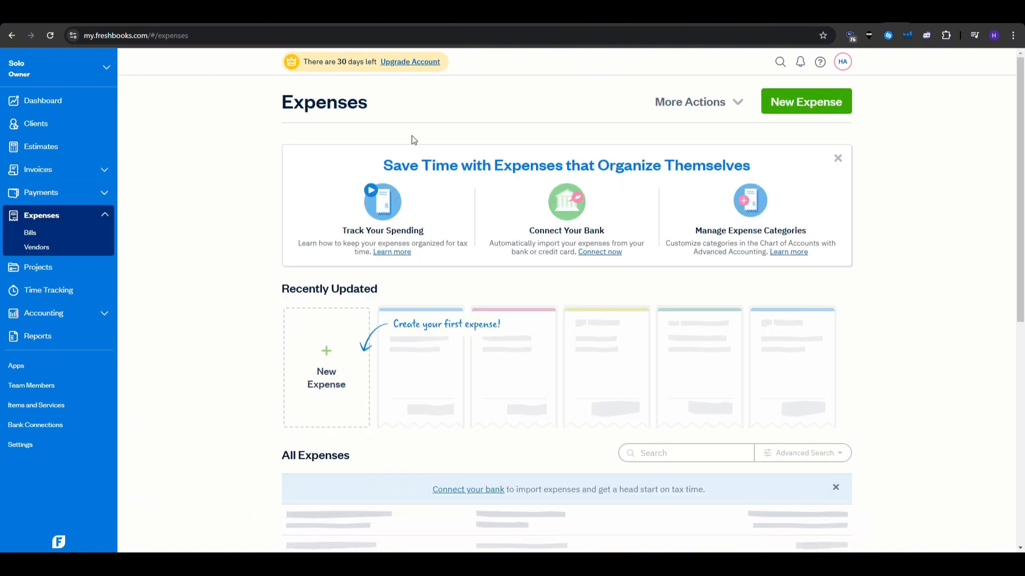
left_click(802, 106)
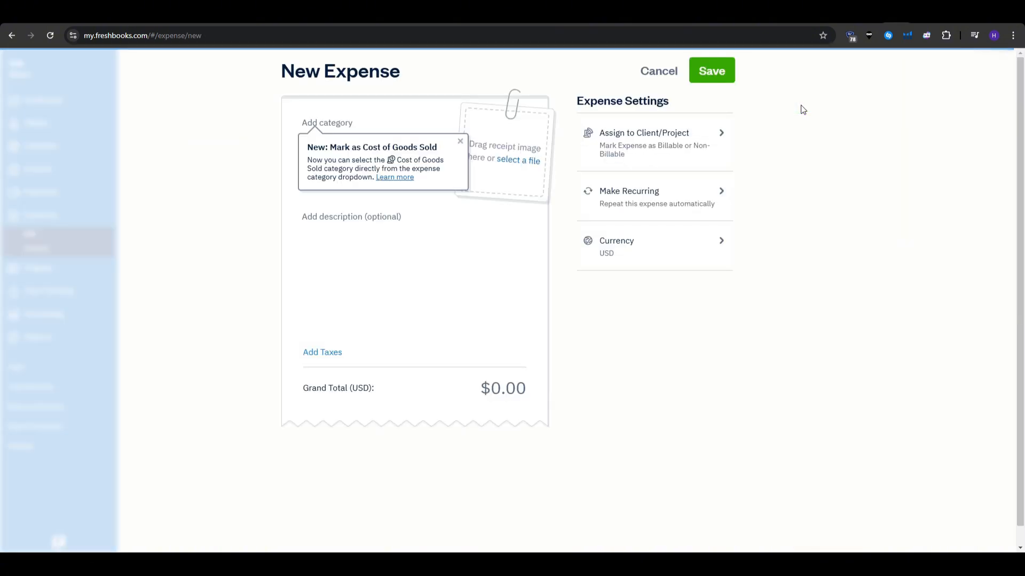
left_click(460, 142)
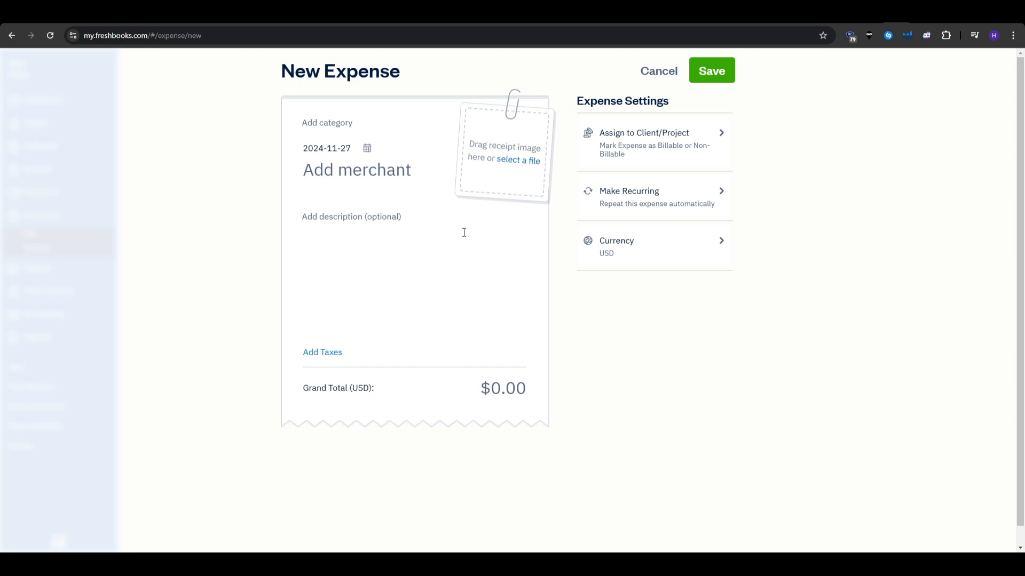
Browse down through the list of expense categories.
left_click(330, 124)
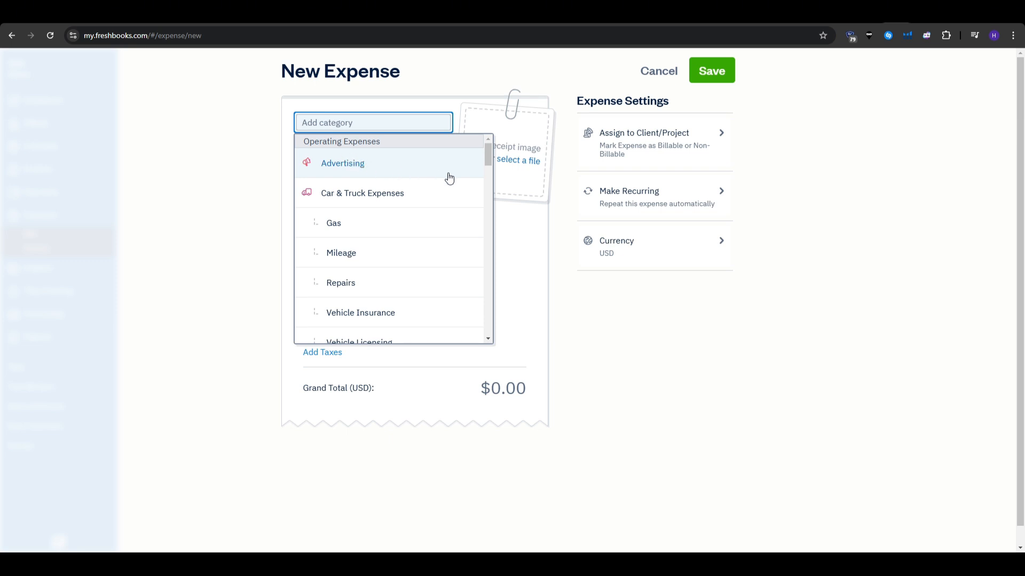
scroll(448, 224, "down", 2)
scroll(450, 234, "down", 2)
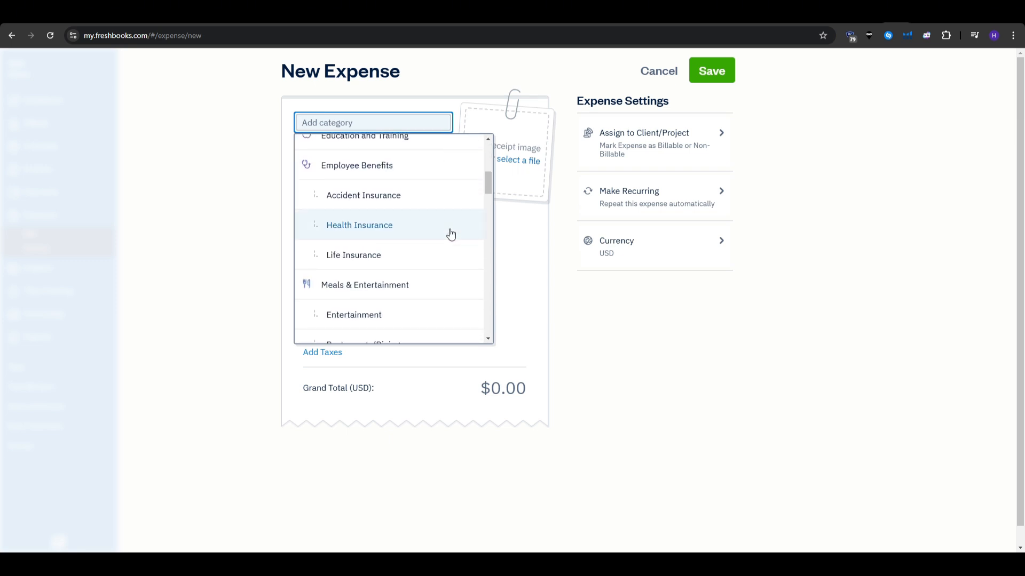
scroll(448, 235, "down", 3)
scroll(448, 235, "down", 2)
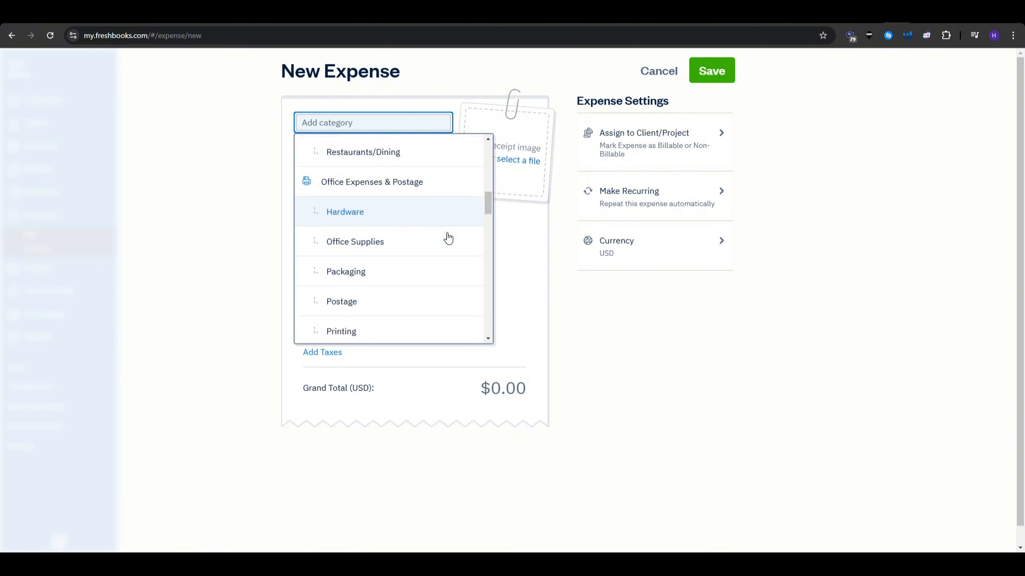
scroll(440, 227, "down", 2)
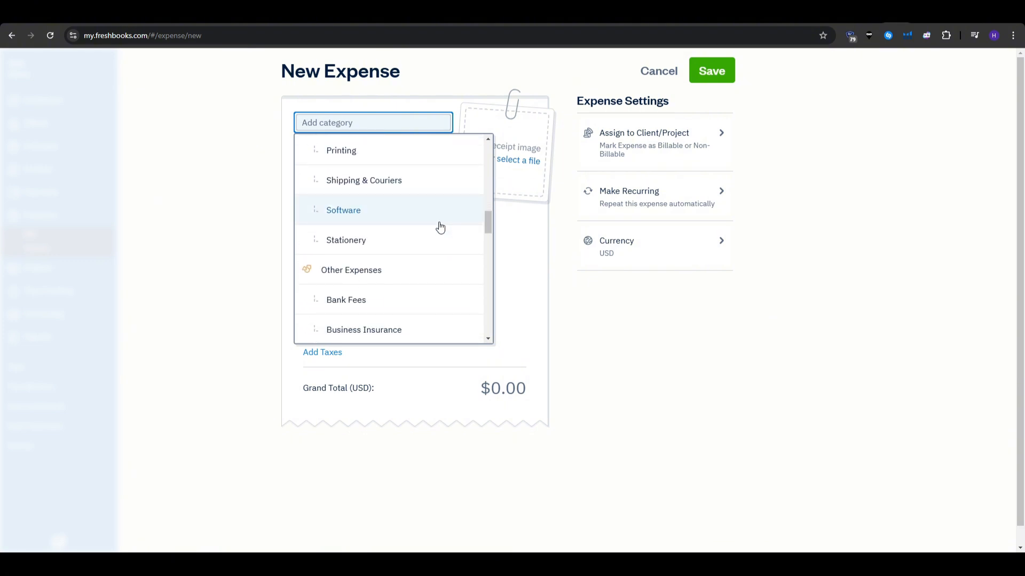
scroll(439, 227, "down", 1)
Set the expense category to Other Expenses, replacing the initially chosen Bank Fees.
left_click(432, 237)
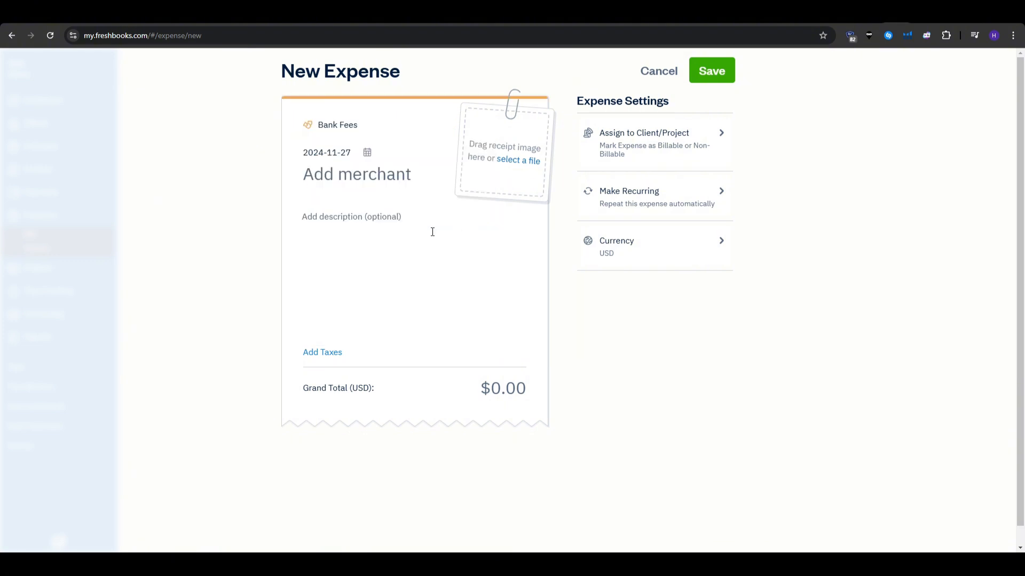
left_click(363, 183)
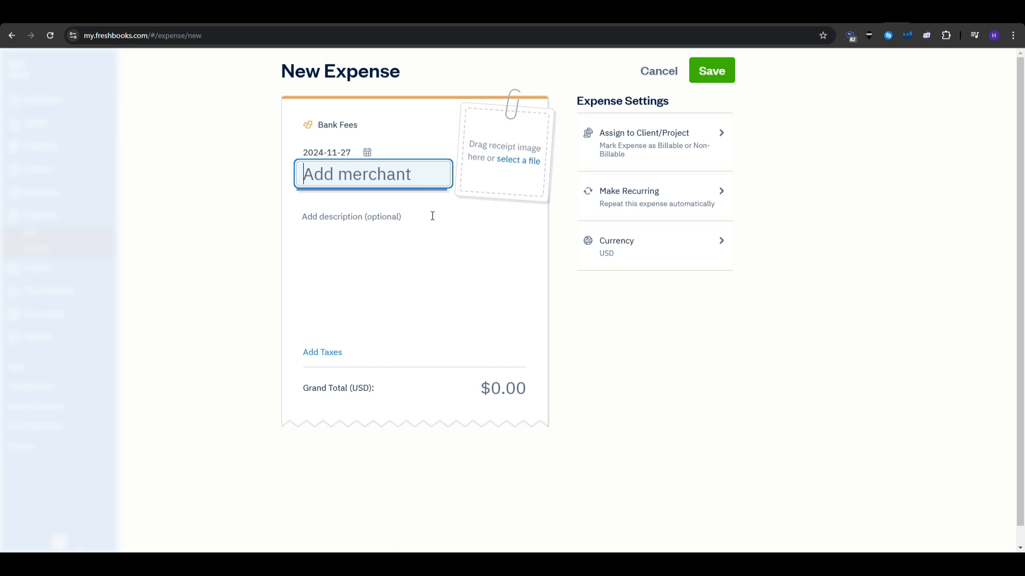
left_click(347, 125)
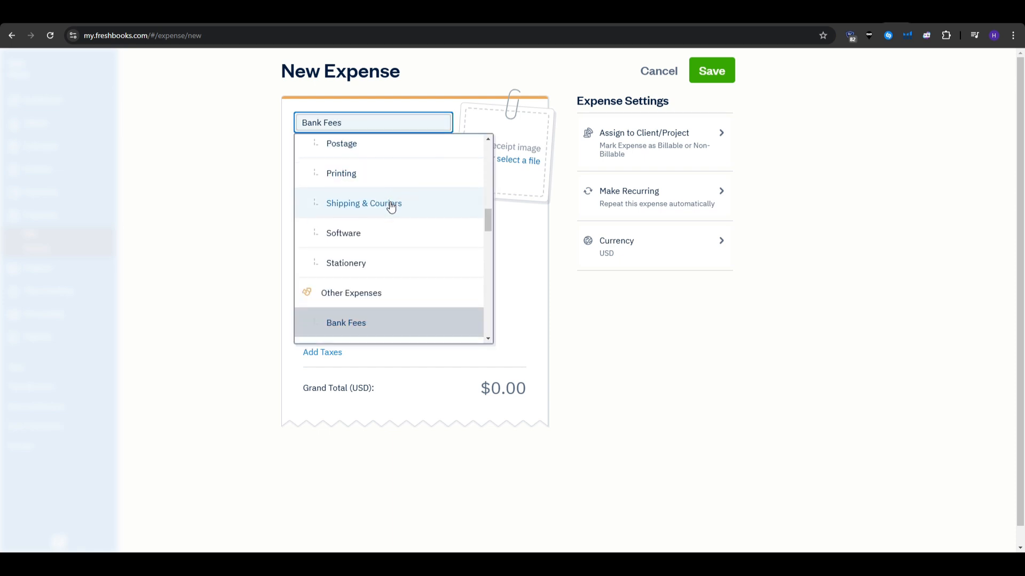
scroll(392, 210, "down", 1)
left_click(408, 241)
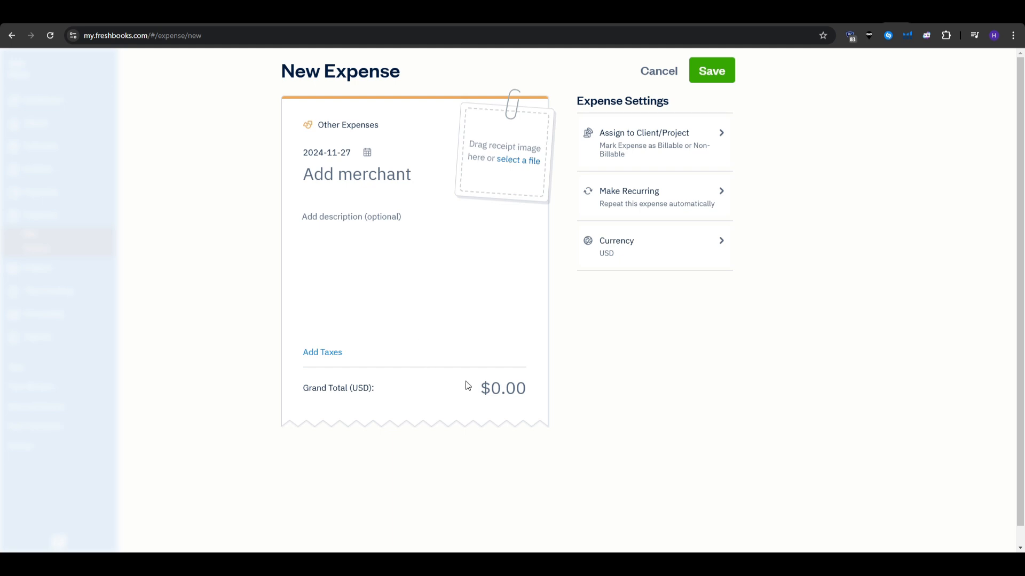
Enter a $500 grand total and save the expense.
left_click(495, 389)
type("500")
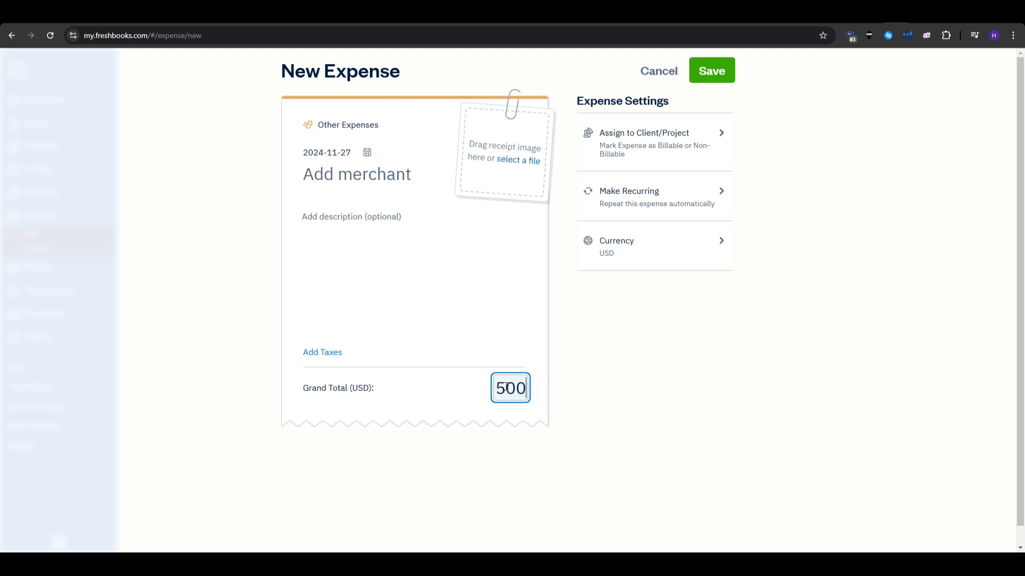
left_click(712, 376)
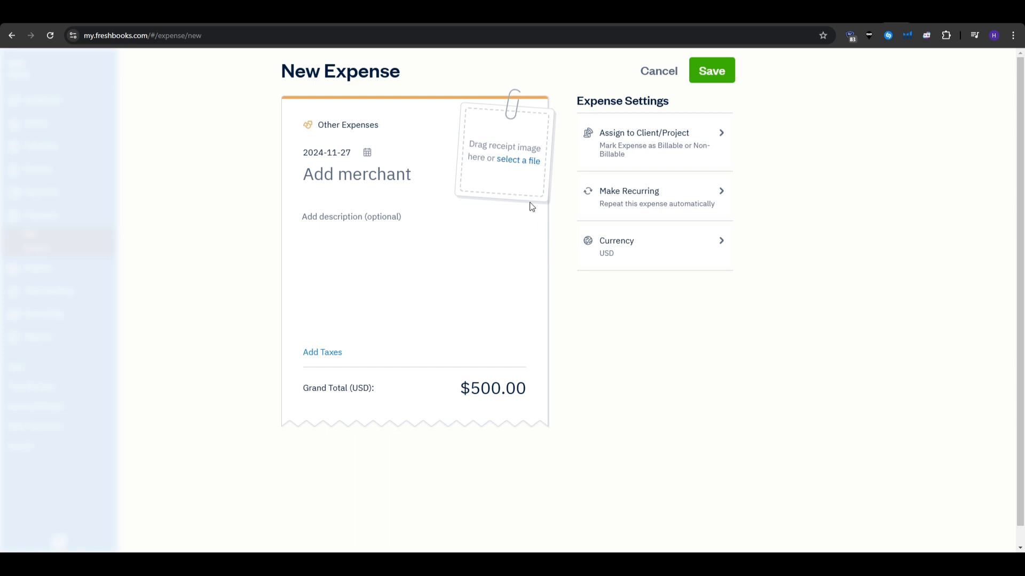
left_click(716, 69)
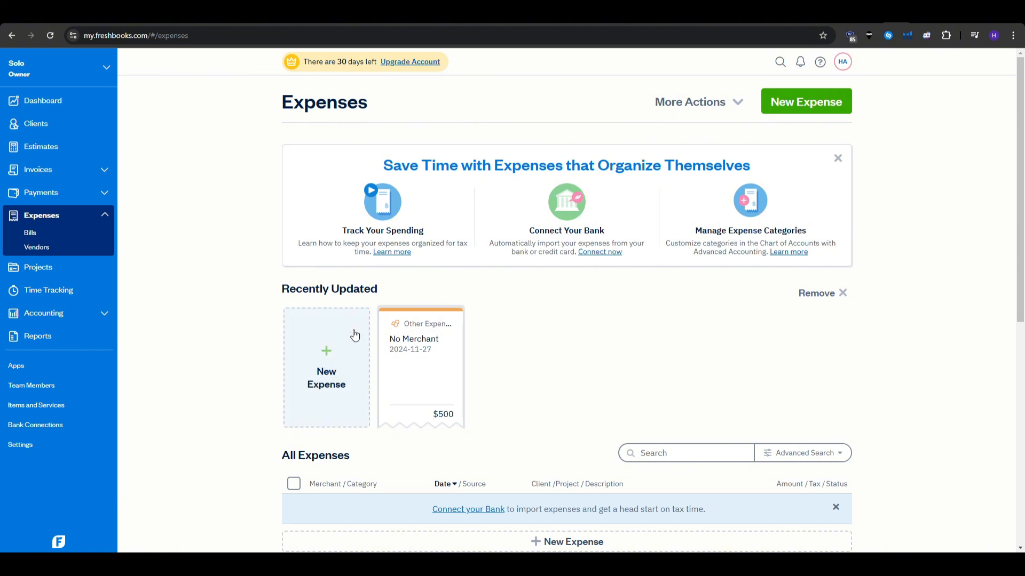
left_click(55, 296)
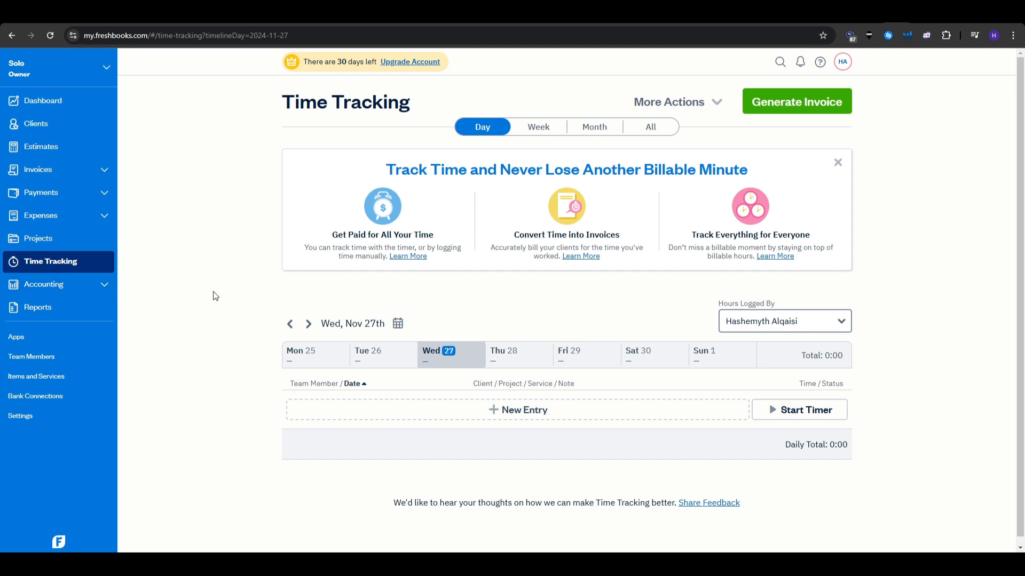
Log a new 3:00 time entry assigned to Internal (Solo).
left_click(672, 420)
left_click(469, 409)
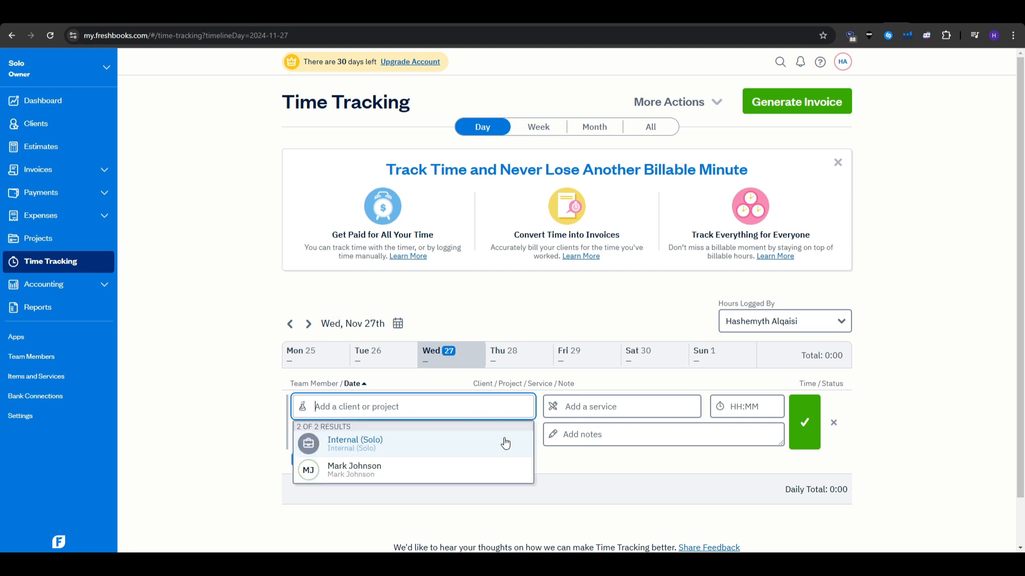
left_click(462, 453)
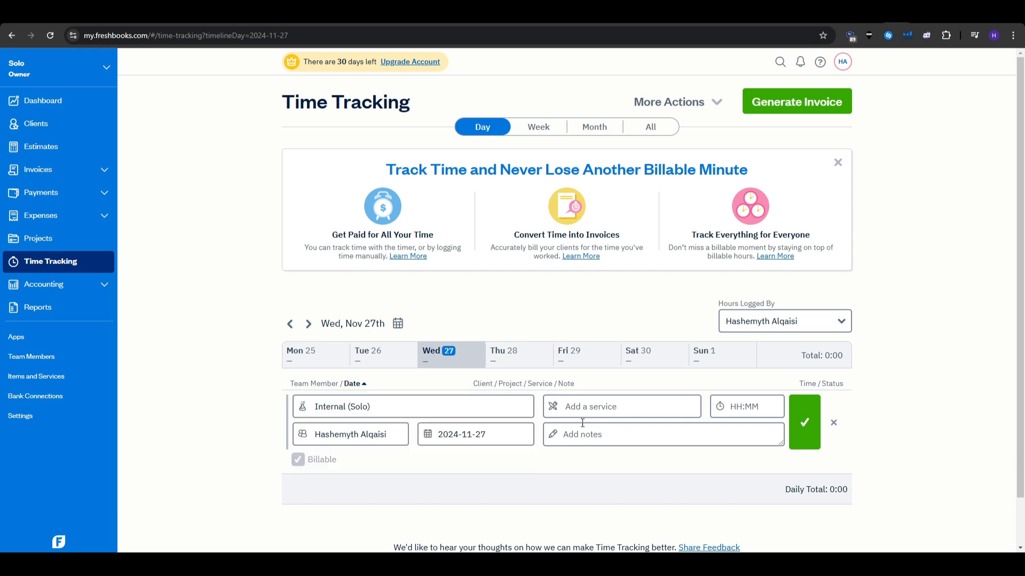
left_click(738, 405)
type("6")
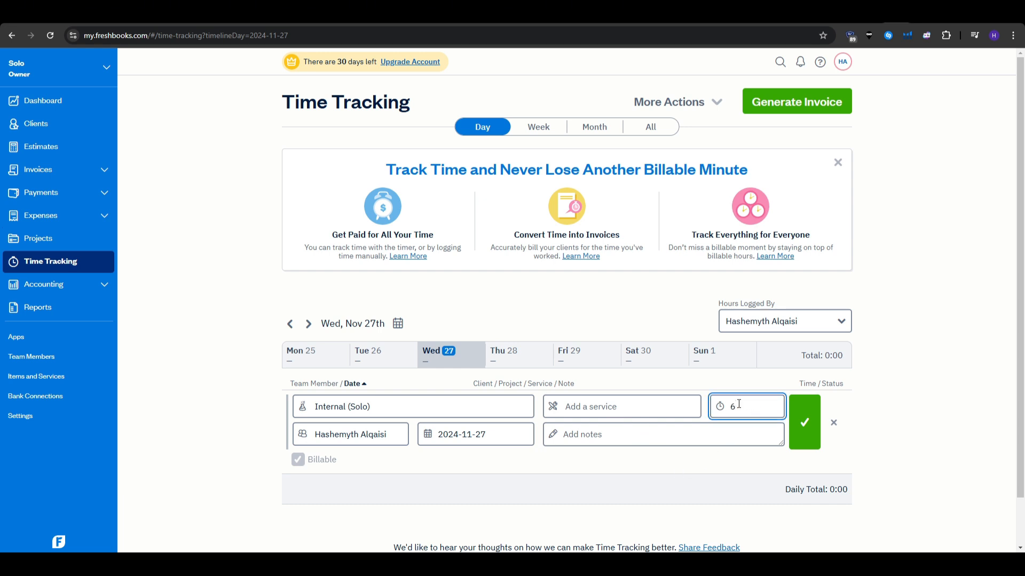
key("BackSpace")
type("3")
left_click(733, 463)
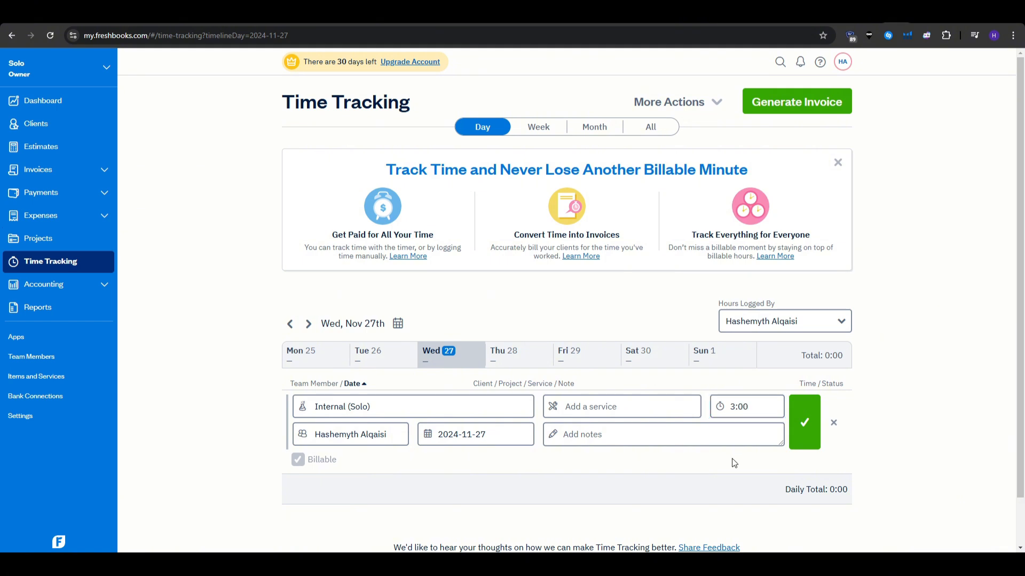
left_click(611, 407)
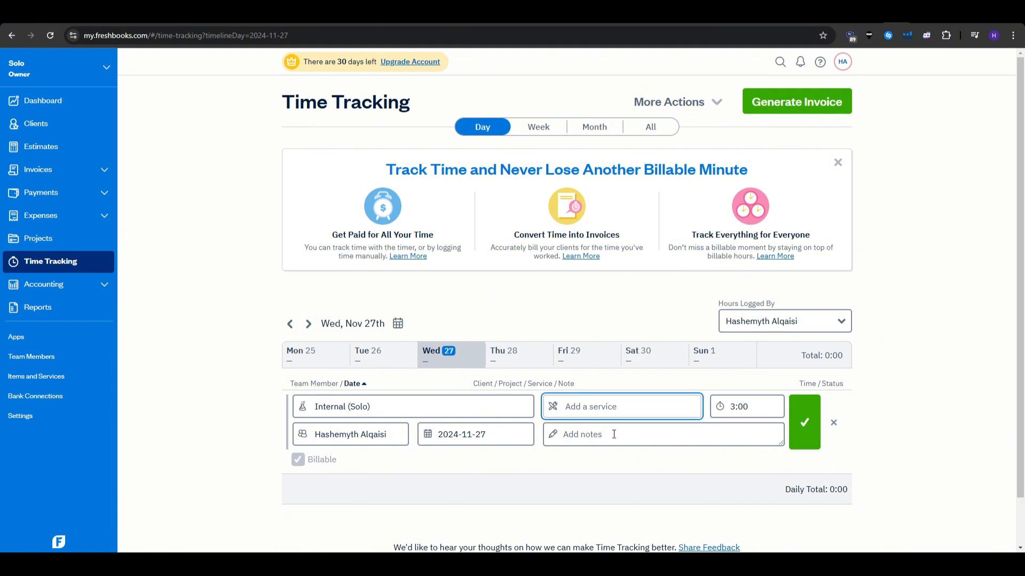
left_click(804, 422)
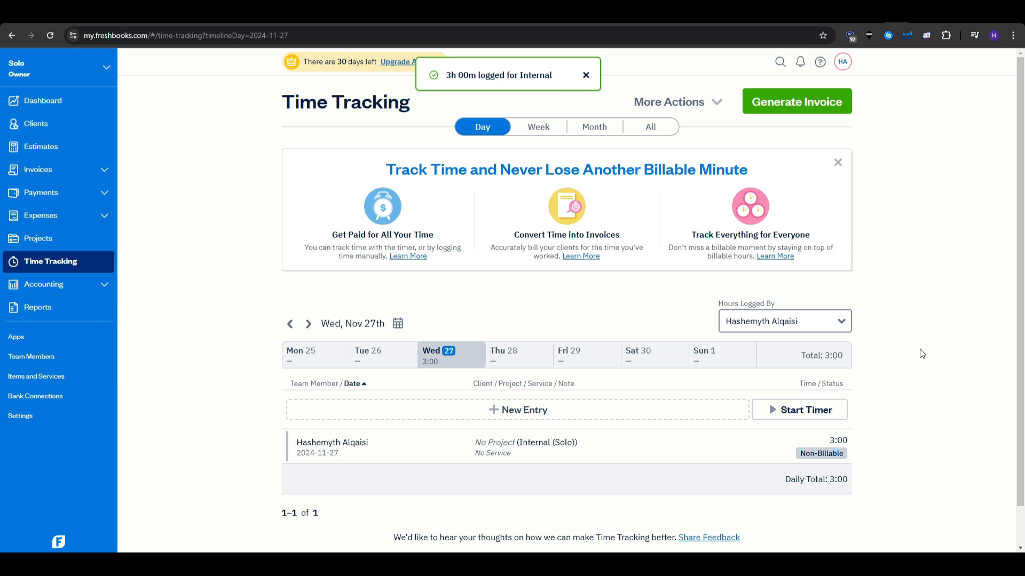
Resume the saved entry's timer and collapse the timer widget.
mouse_move(833, 450)
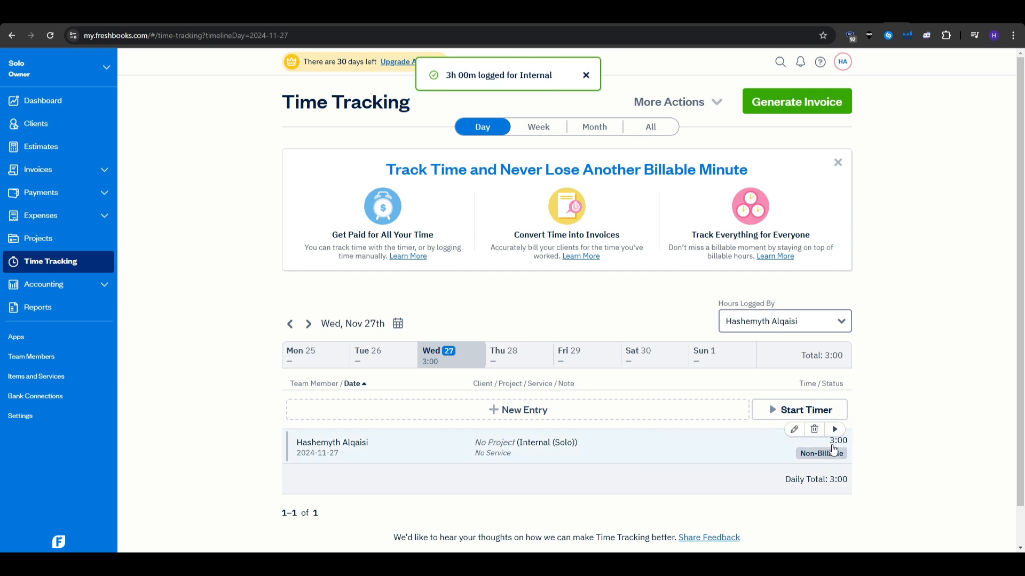
left_click(835, 431)
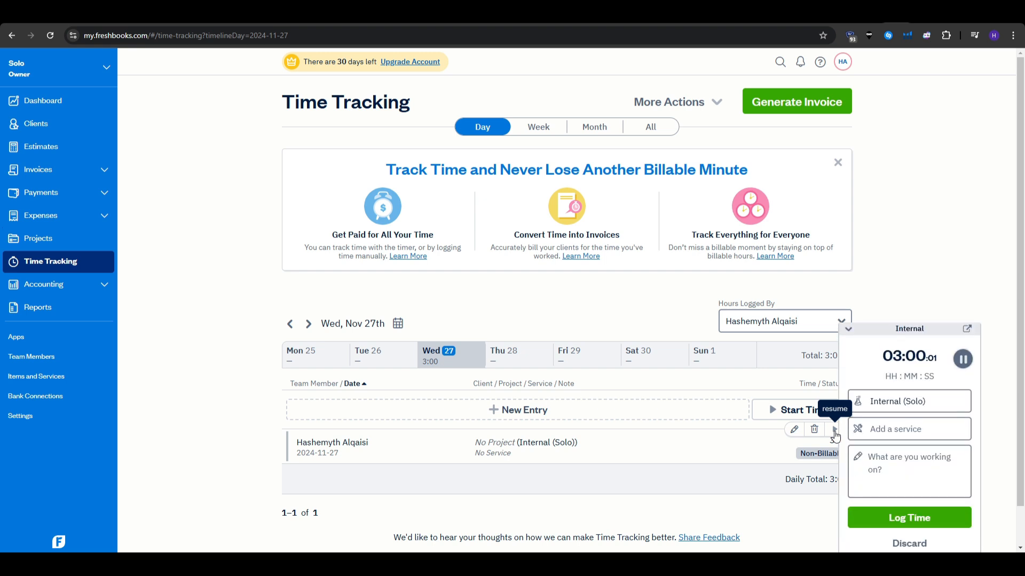
left_click(849, 333)
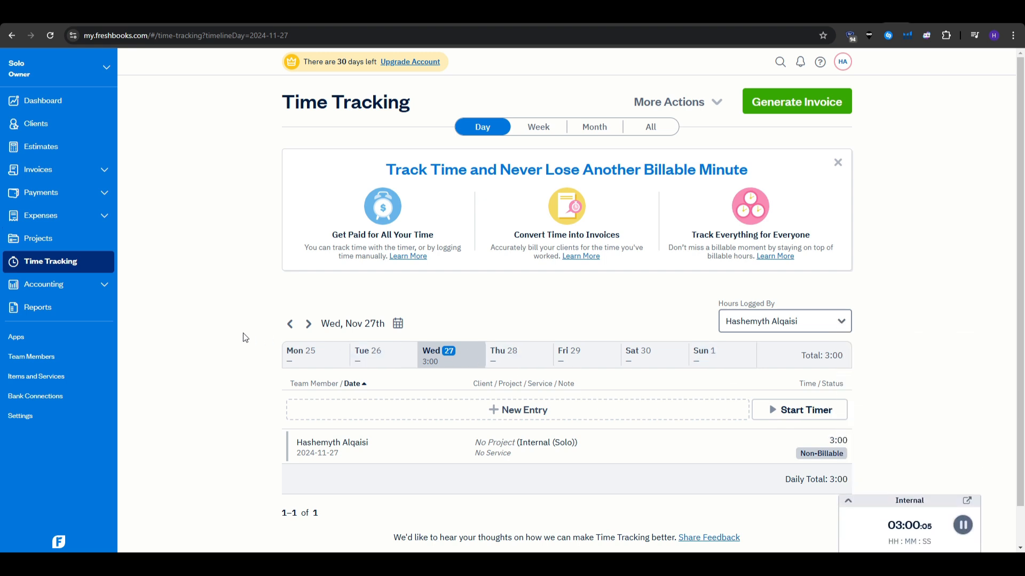
Open the Reports page and scroll through its report lists.
left_click(60, 314)
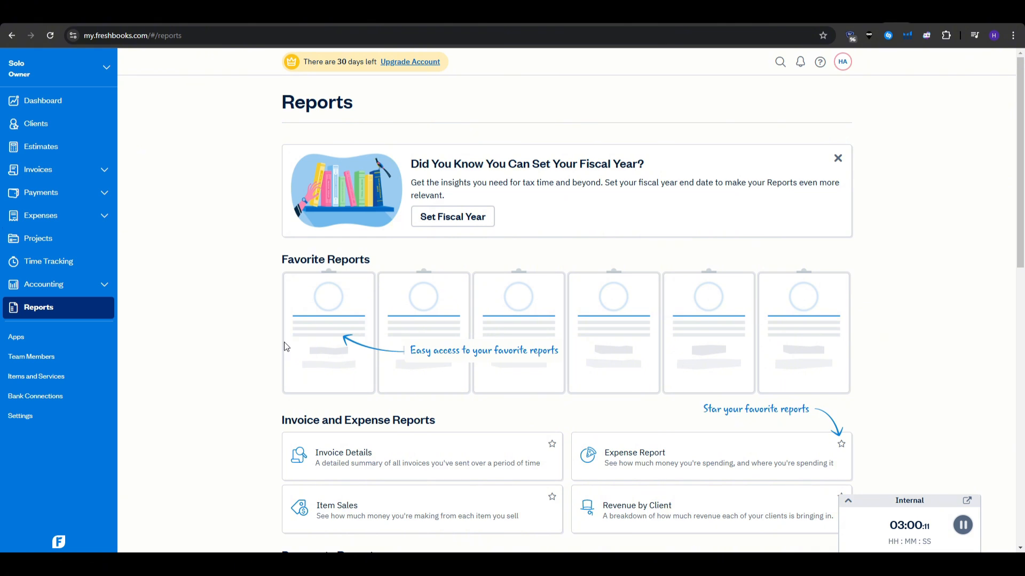
scroll(283, 346, "down", 4)
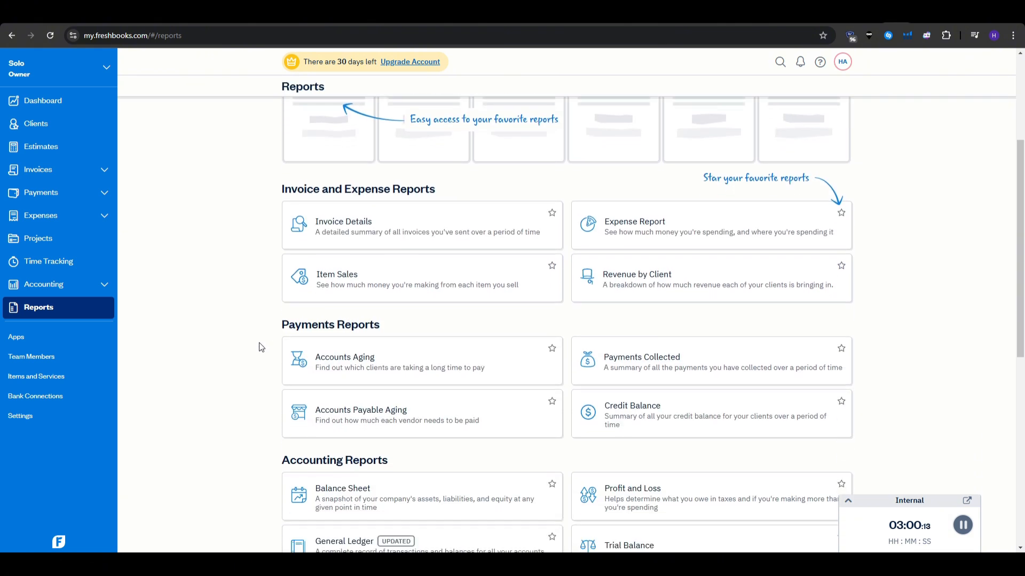
scroll(256, 345, "down", 2)
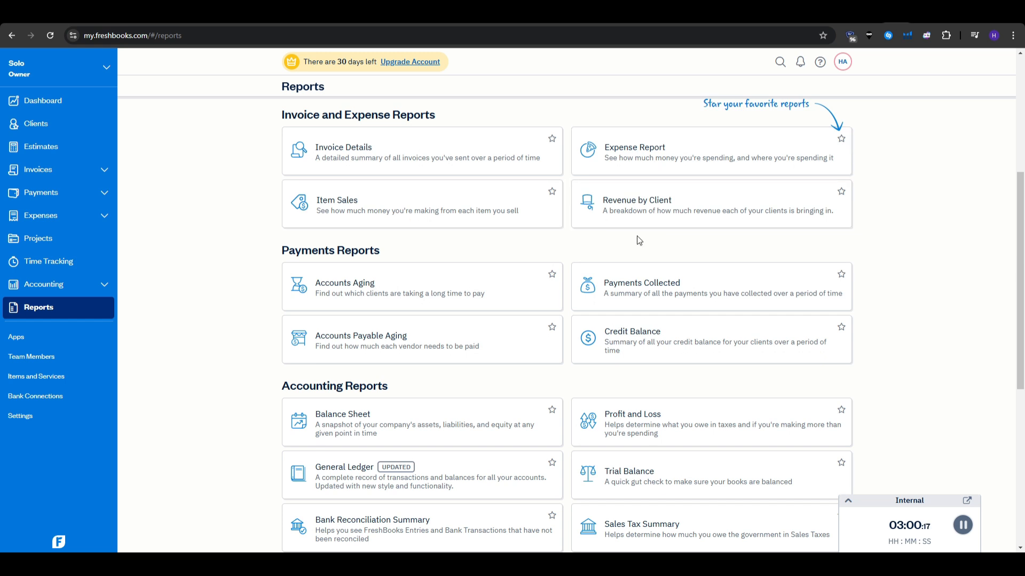
scroll(176, 250, "down", 1)
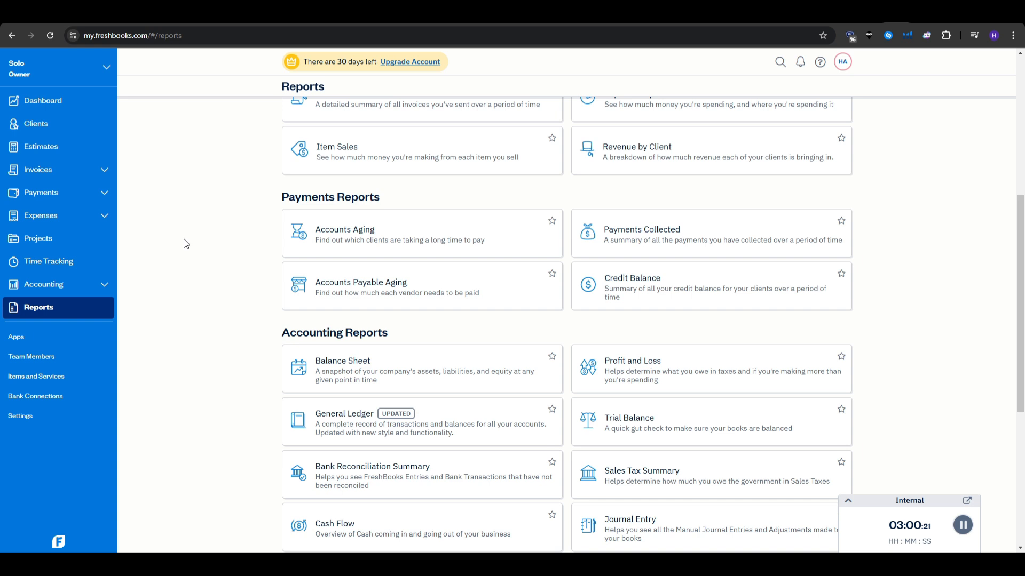
scroll(207, 254, "down", 2)
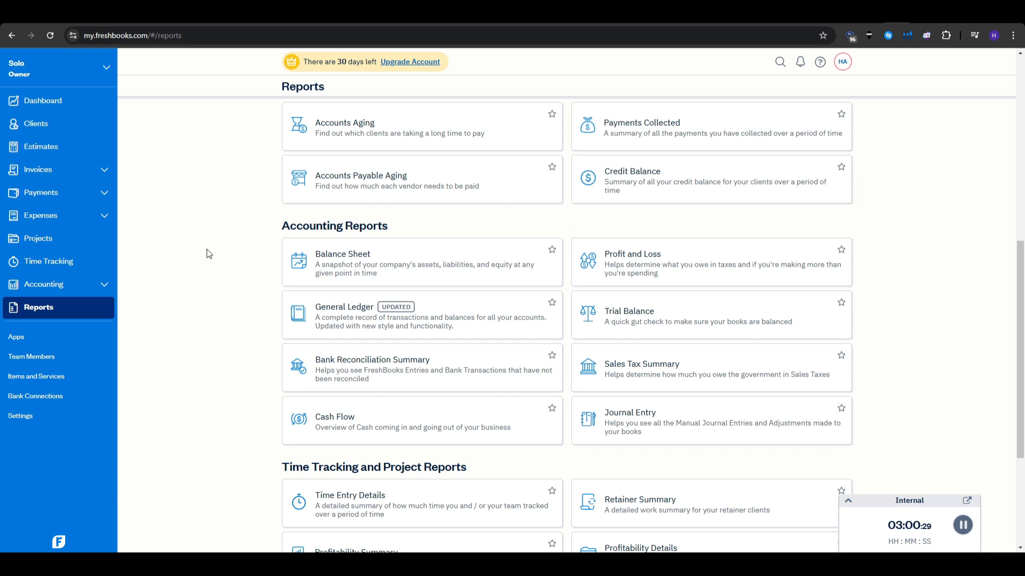
Pause the running 03:00 timer and discard it, confirming with OK.
left_click(963, 526)
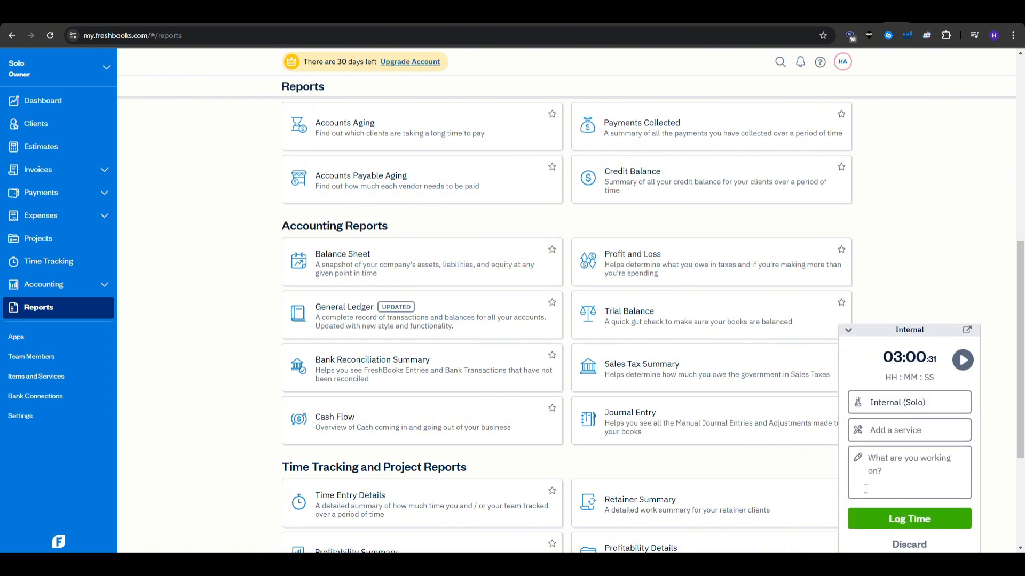
left_click(926, 543)
left_click(602, 275)
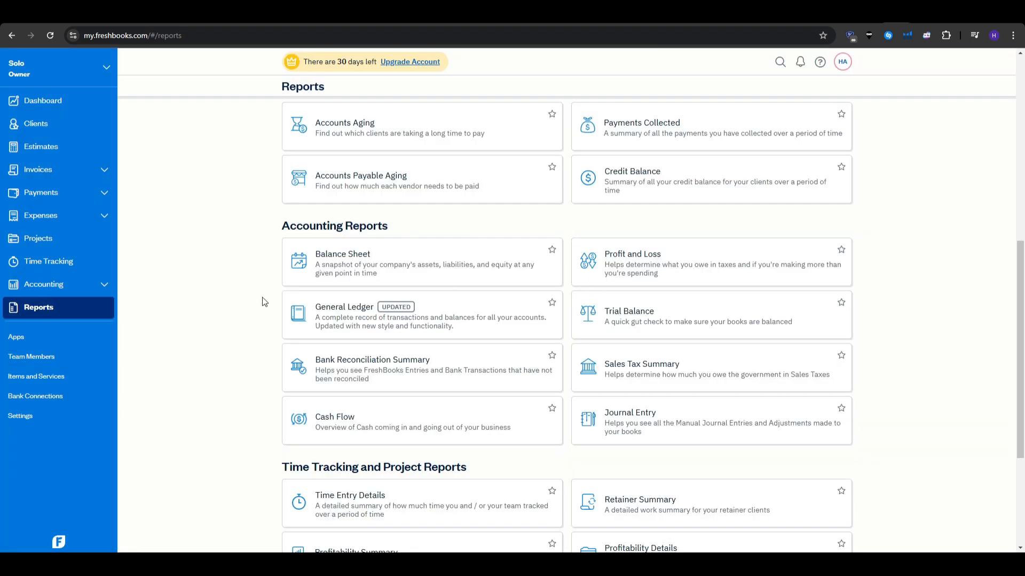
View Team Members, cancel the Add Team Member dialog, then go to Projects.
left_click(66, 358)
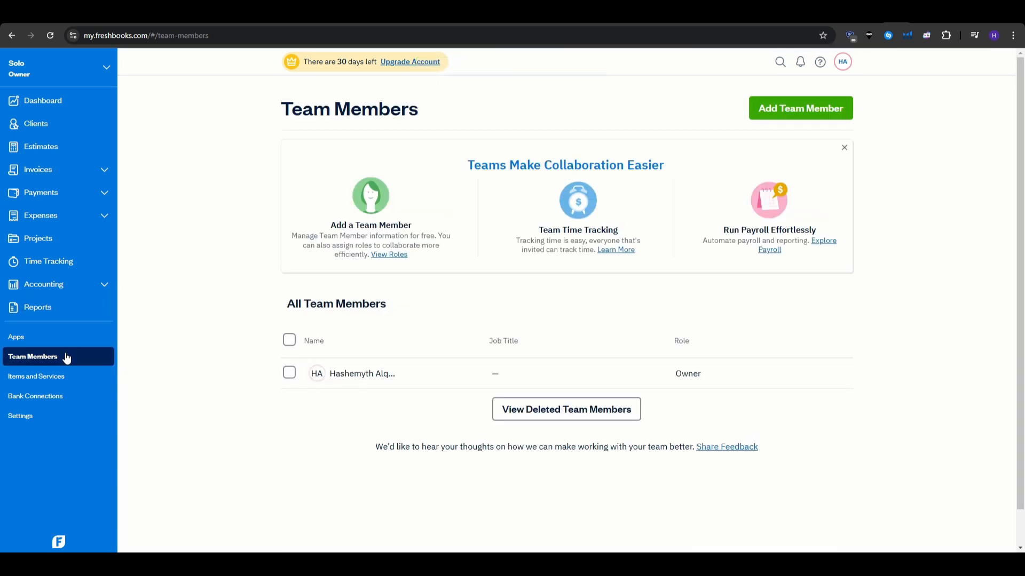
left_click(797, 117)
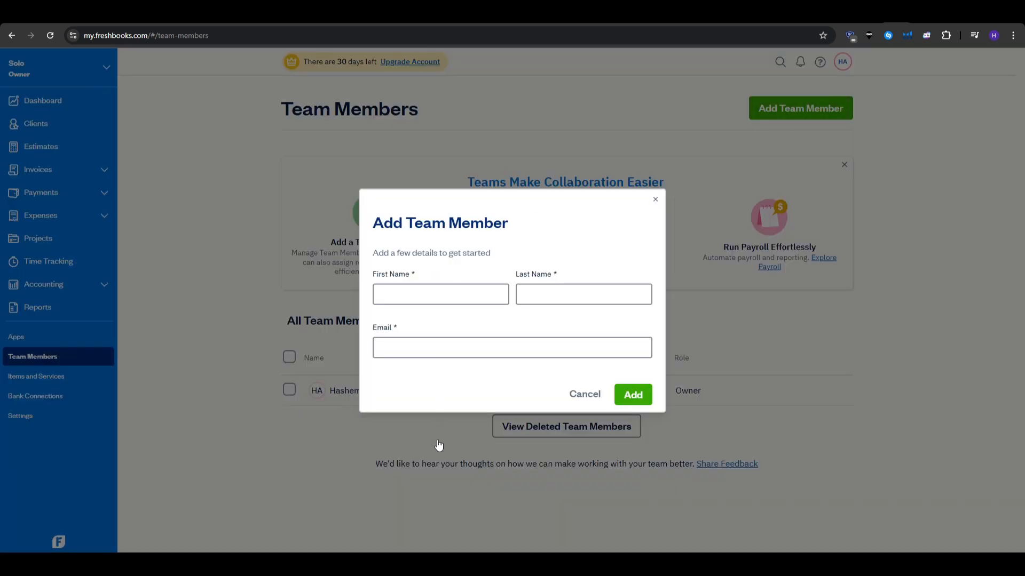
left_click(574, 395)
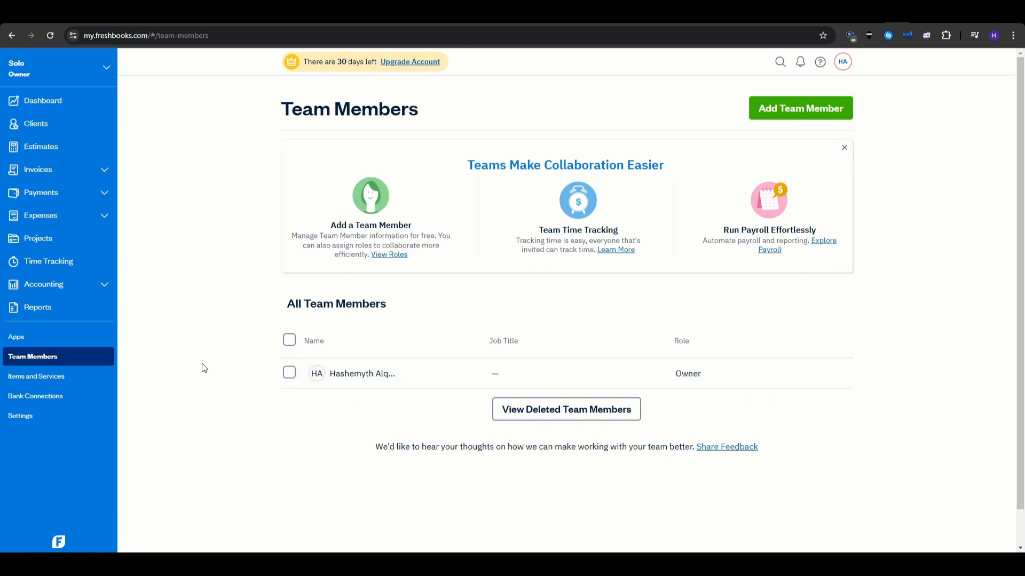
left_click(78, 247)
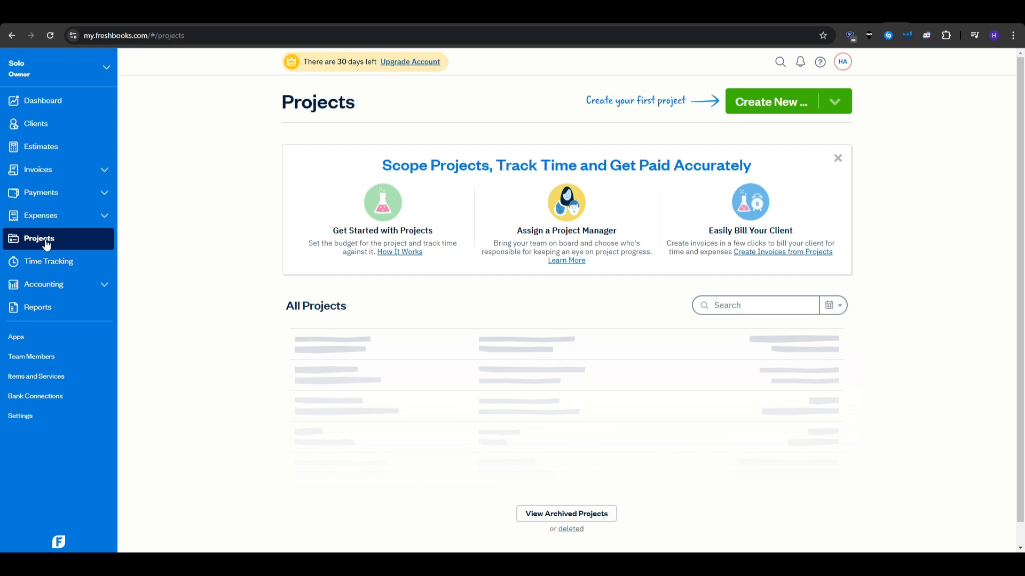
Start a flat-rate project for the client, named 'Full marketing campaign'.
left_click(782, 107)
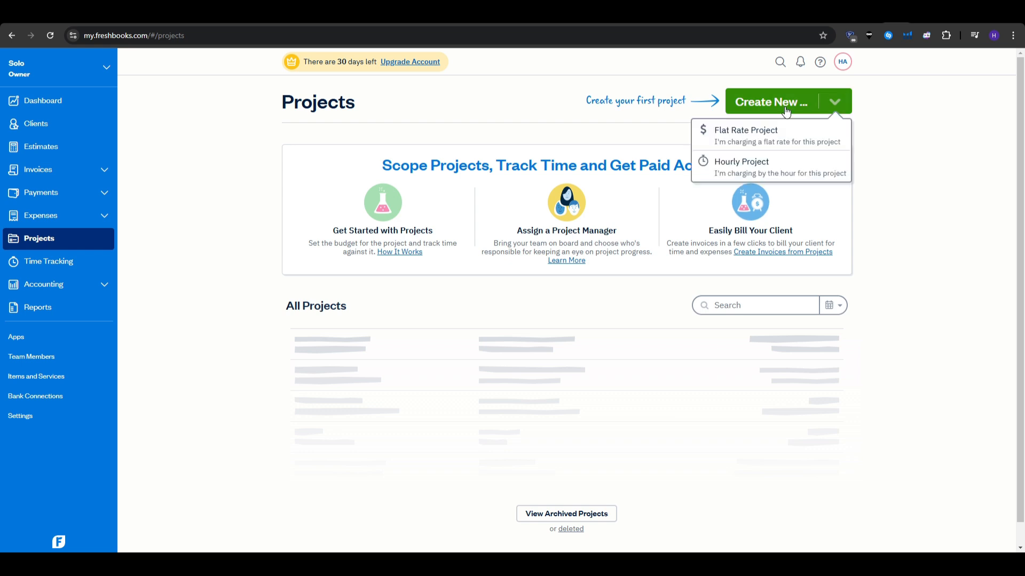
left_click(737, 148)
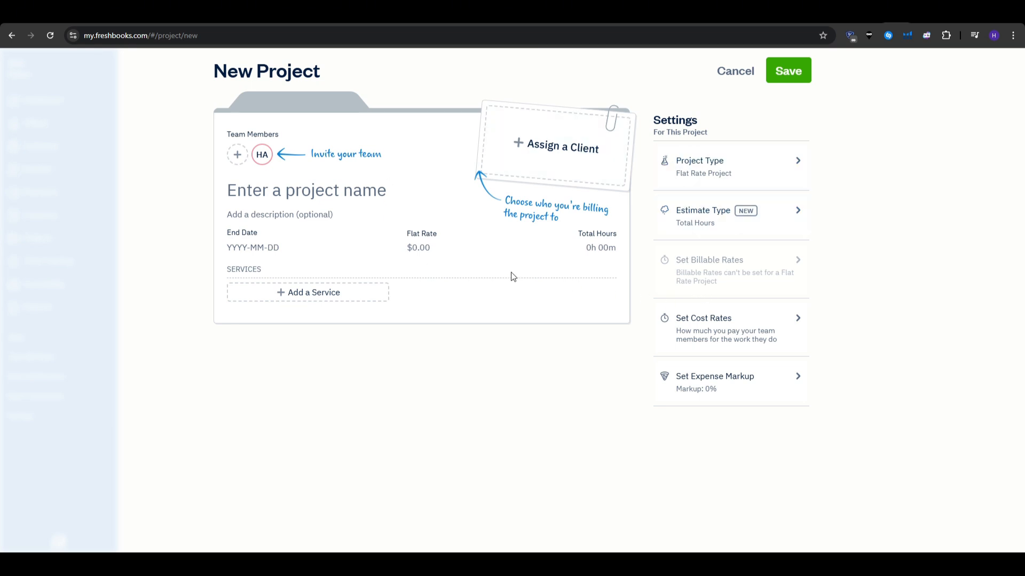
left_click(529, 154)
left_click(518, 204)
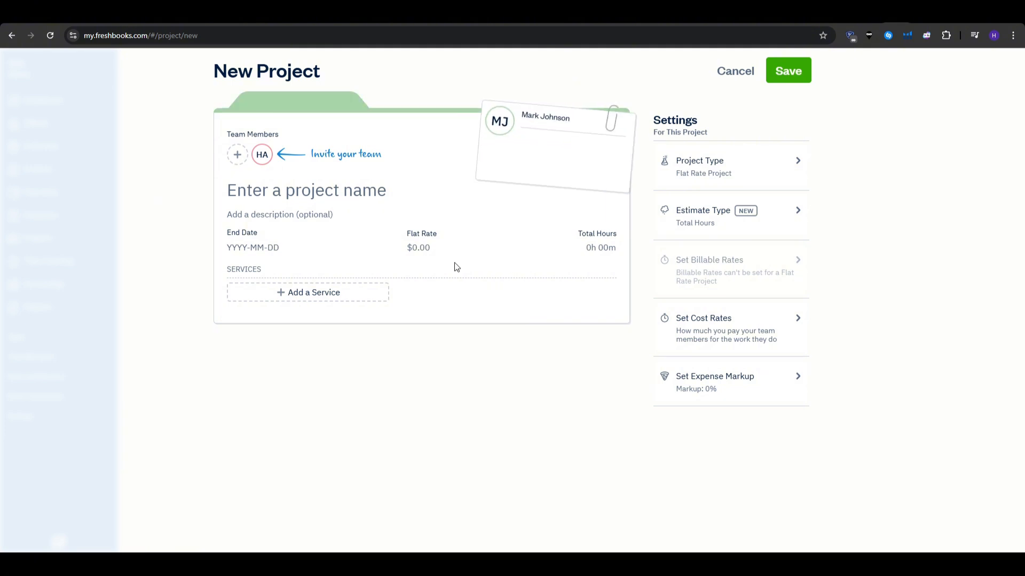
left_click(295, 198)
type("F")
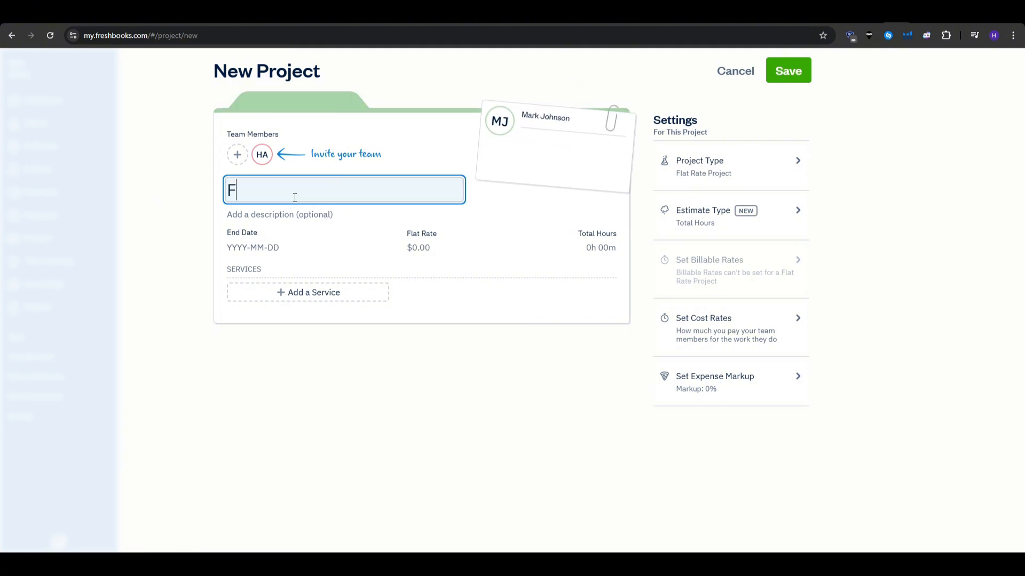
type("ull marketing campagi")
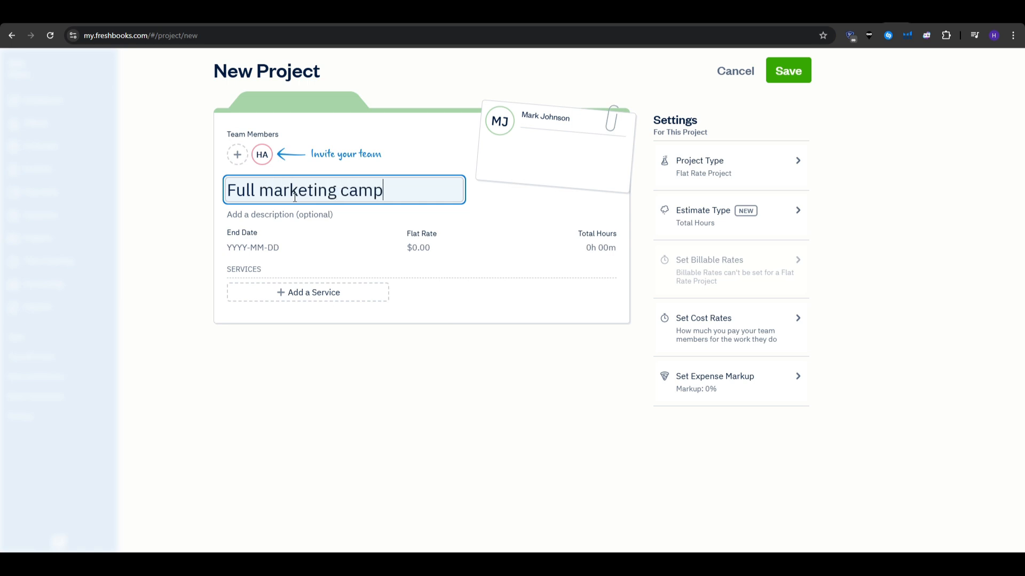
key("BackSpace")
key("BackSpace")
type("ign")
Add service Marketing 1 with a $650.00 flat rate and save the project.
left_click(323, 295)
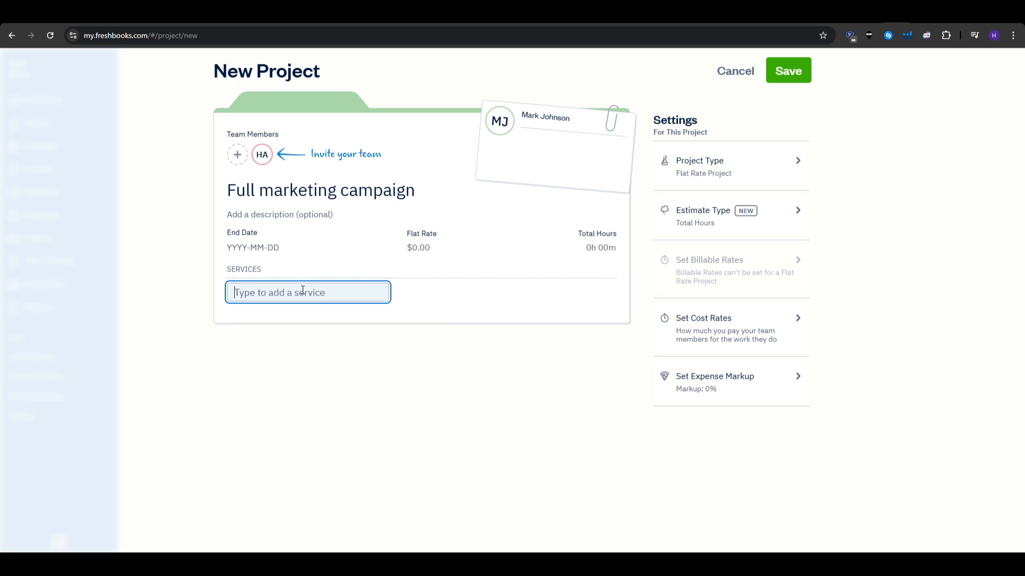
type("Marketing 1")
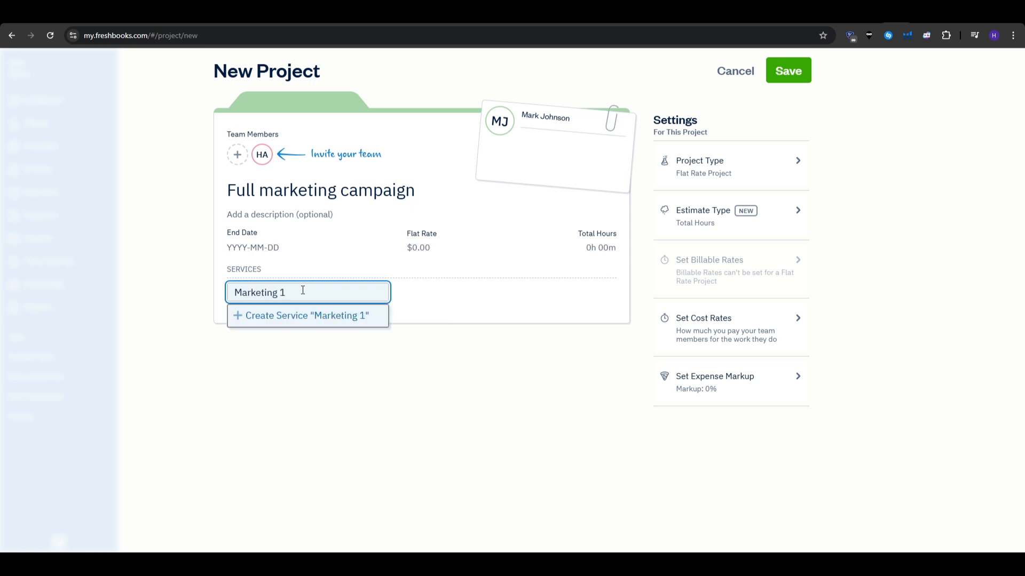
left_click(304, 341)
left_click(323, 295)
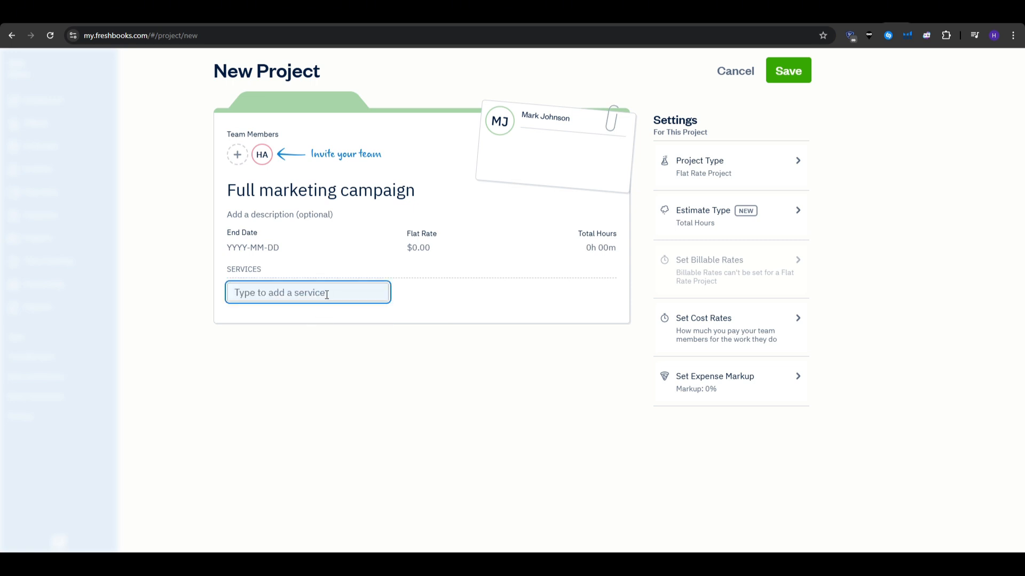
type("Marketing 1")
left_click(314, 313)
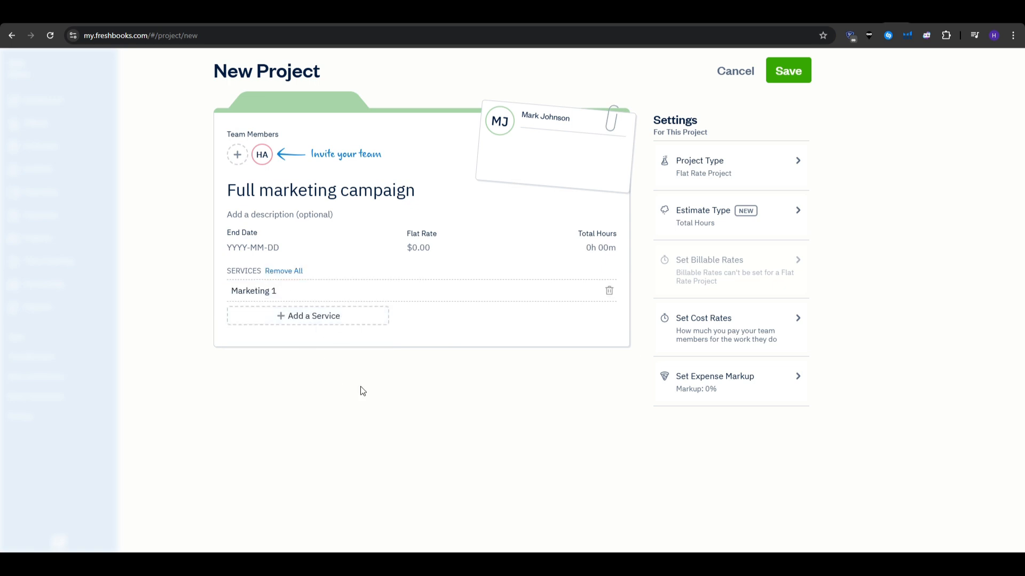
left_click(415, 247)
type("650")
left_click(468, 355)
left_click(788, 71)
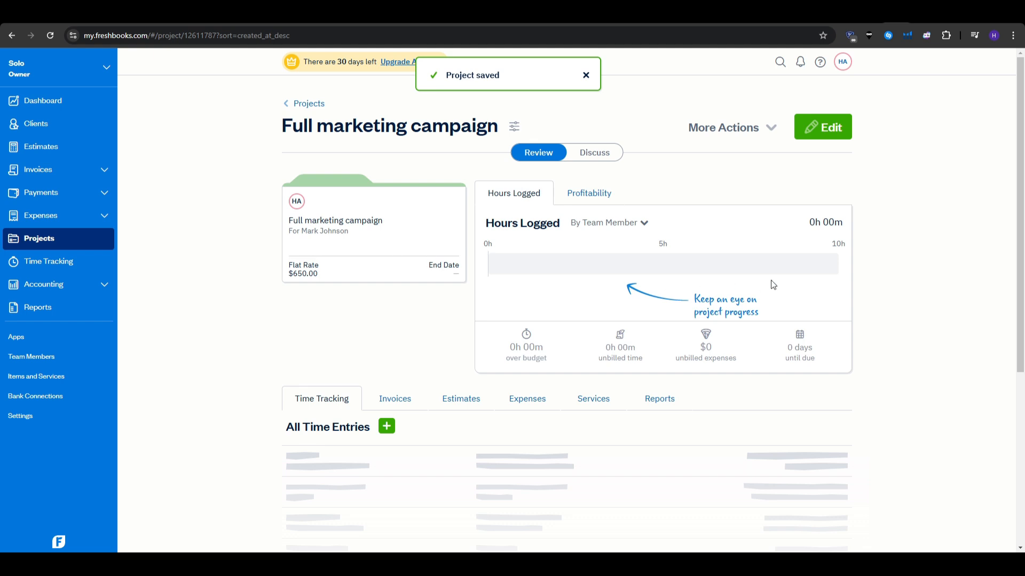
mouse_move(782, 347)
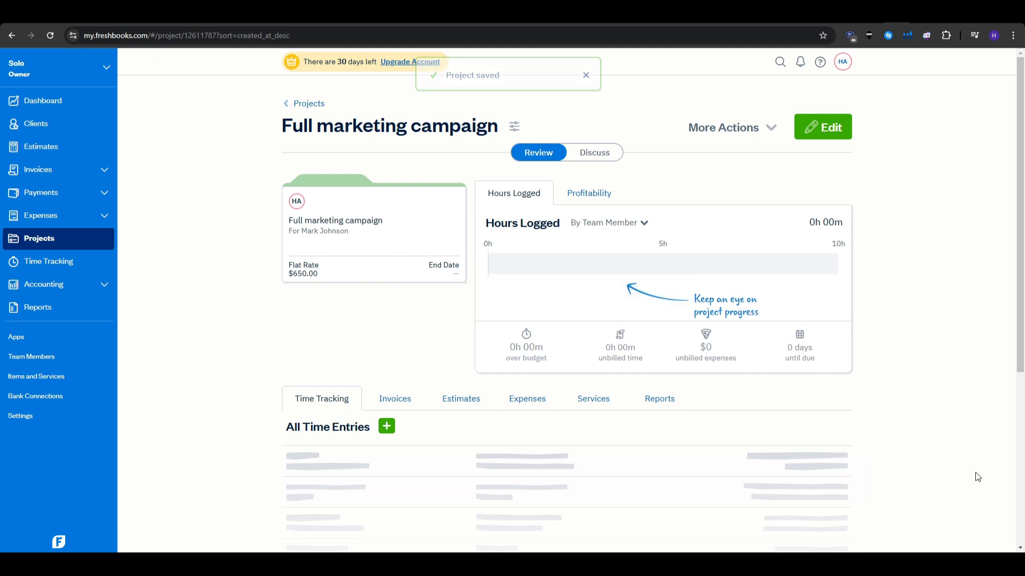
Review the Dashboard's −$500 Total Profit, $500 Other Expenses spending and $0 Unbilled Time.
left_click(80, 104)
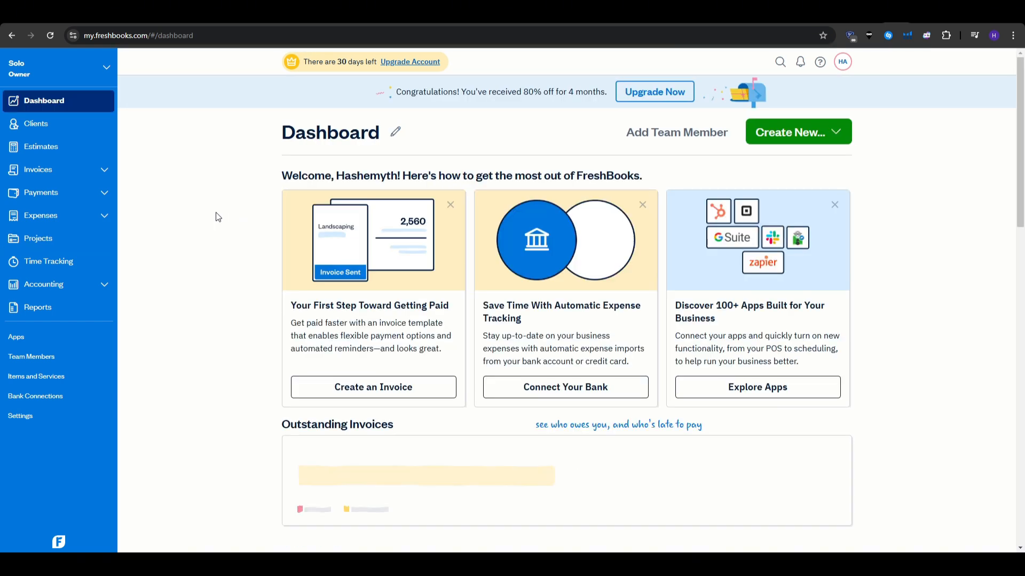
scroll(217, 216, "down", 3)
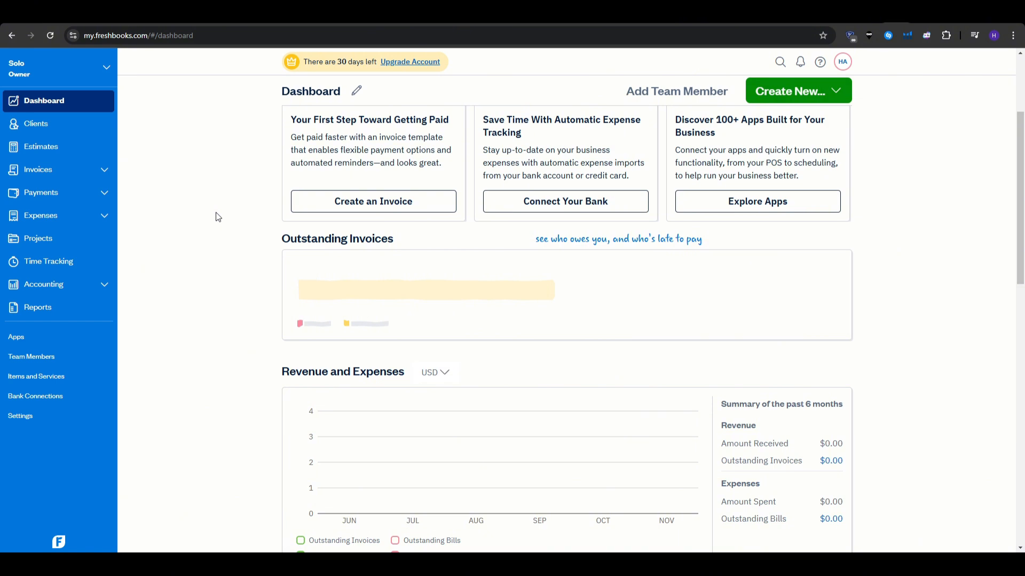
scroll(218, 217, "down", 2)
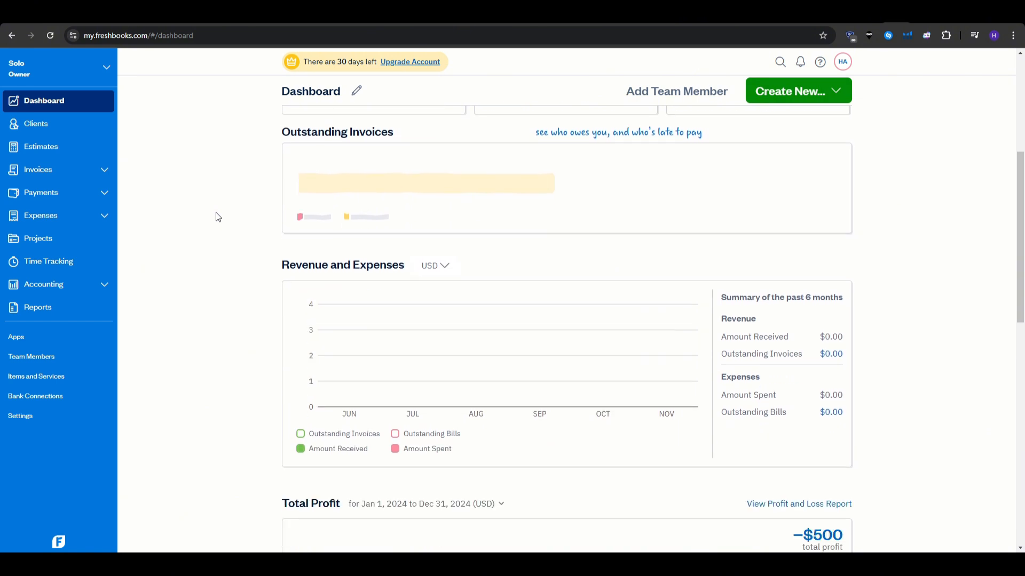
scroll(218, 216, "down", 5)
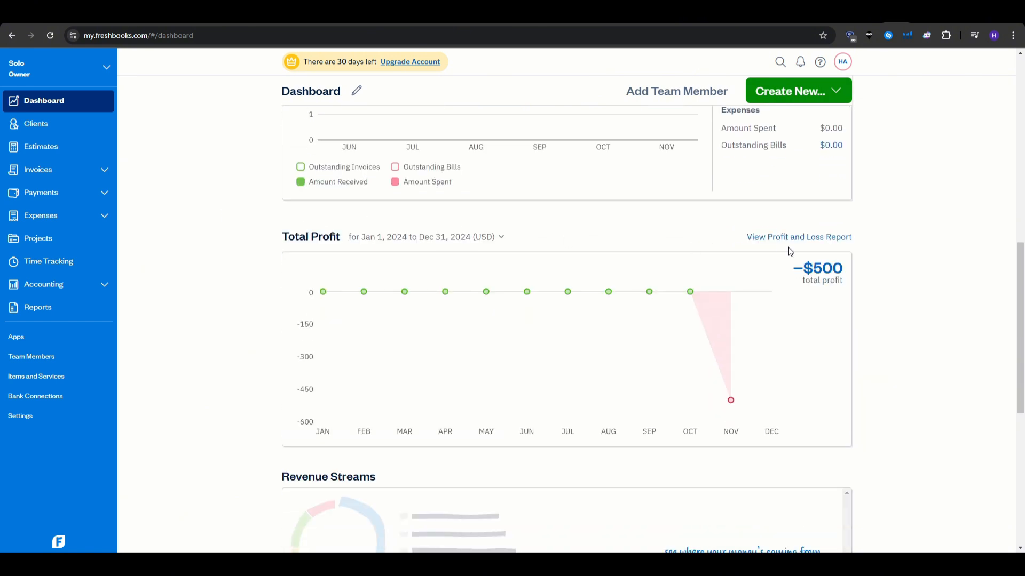
scroll(982, 336, "down", 2)
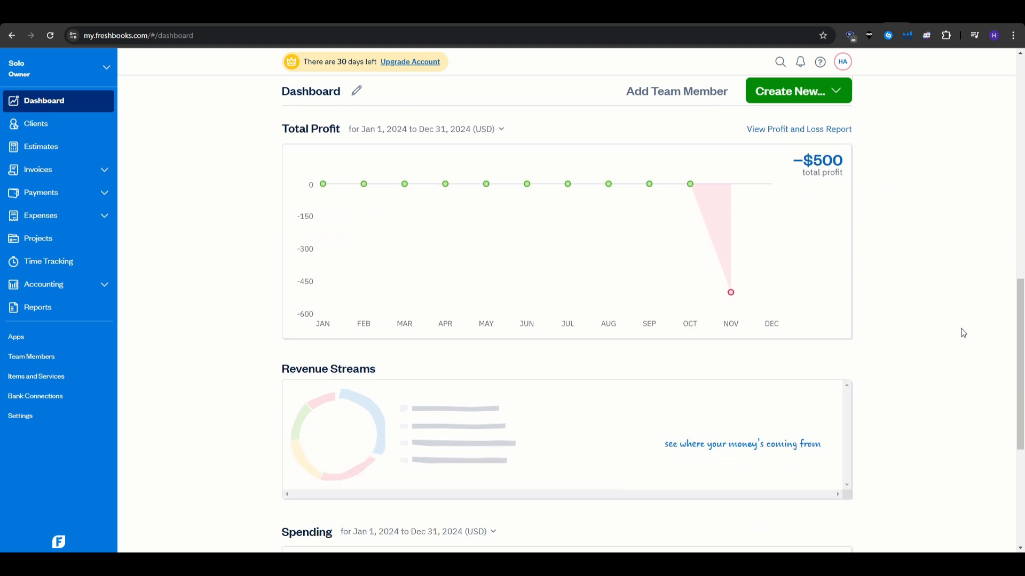
scroll(963, 333, "down", 2)
triple_click(354, 62)
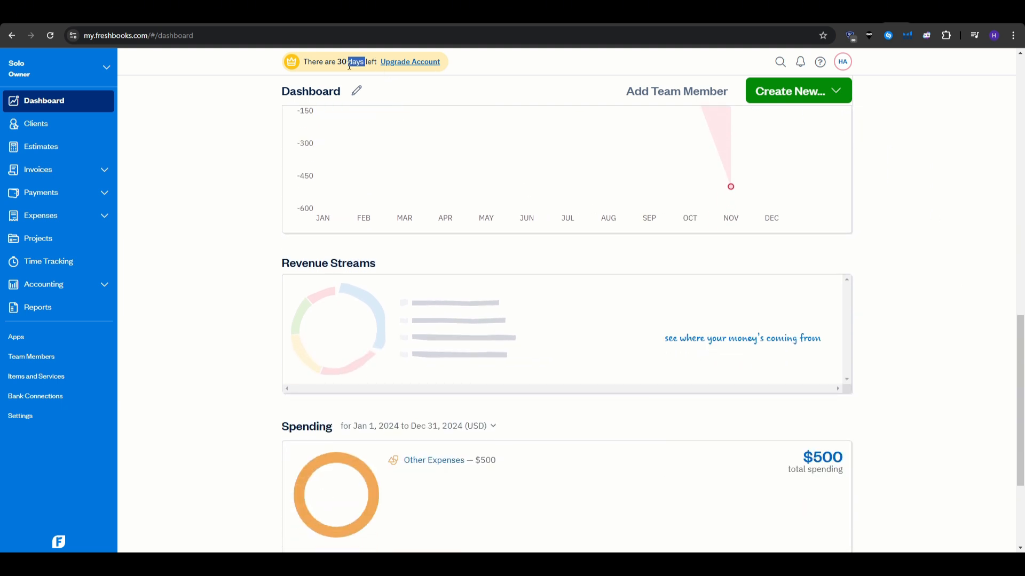
left_click(191, 217)
scroll(200, 235, "down", 3)
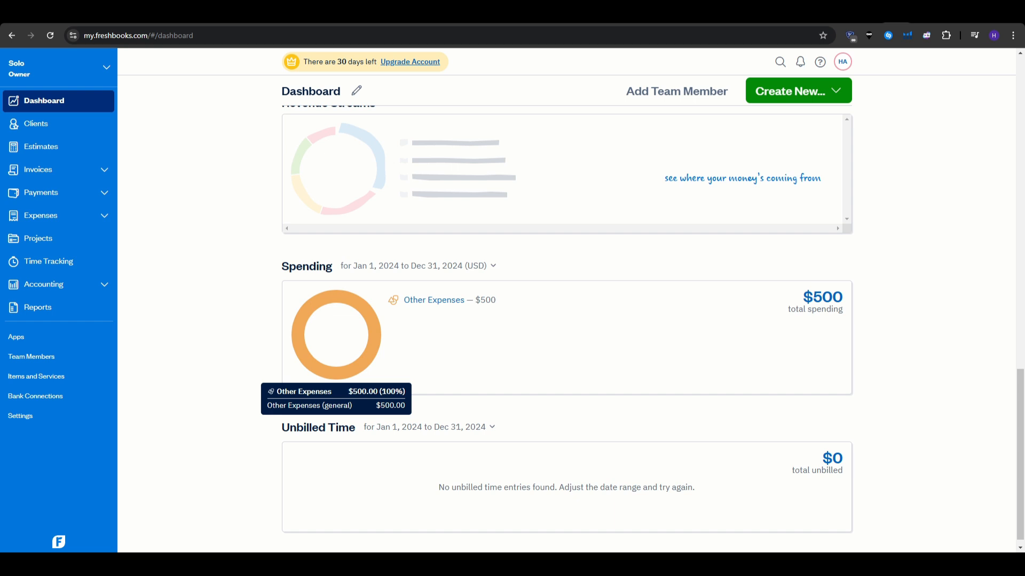
scroll(229, 393, "down", 1)
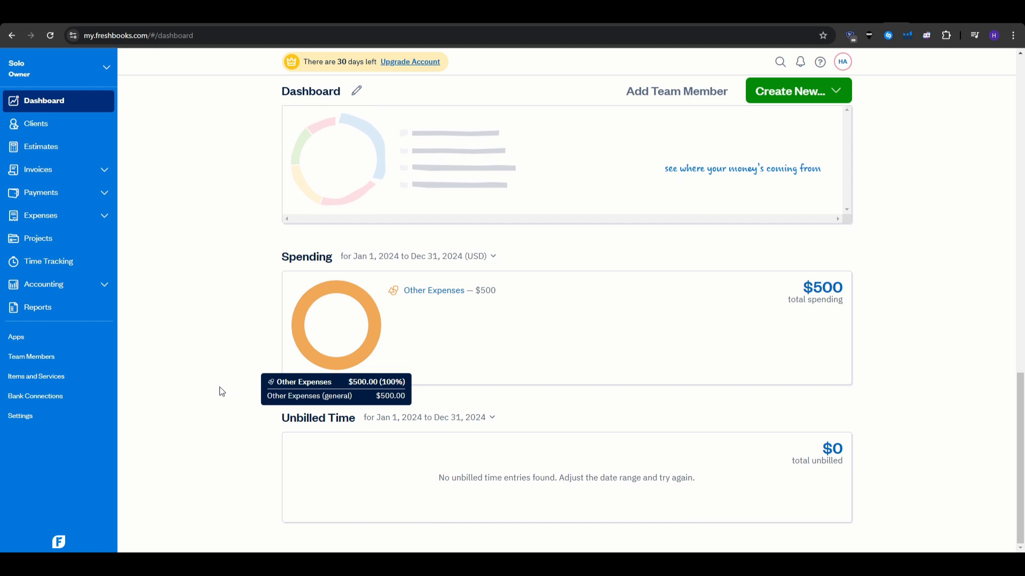